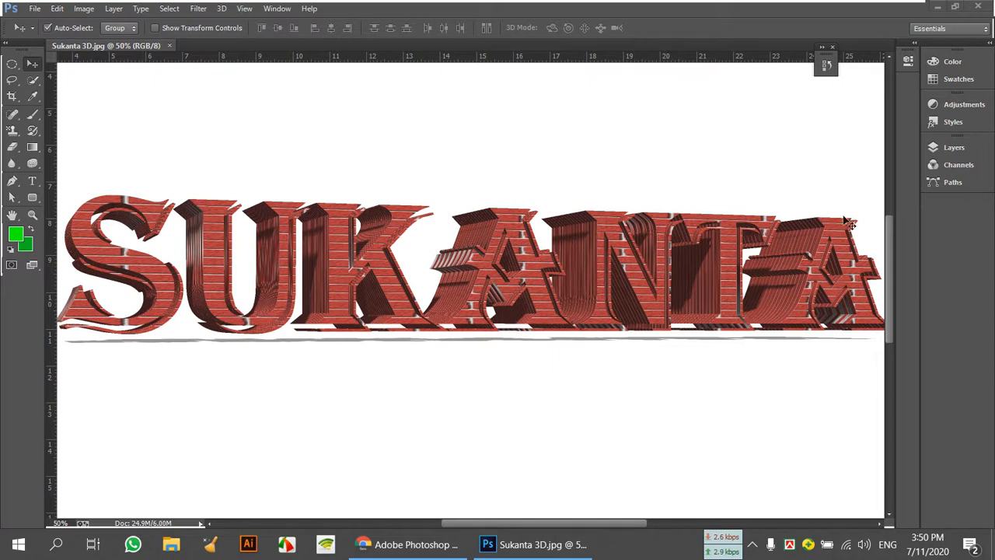
# - Examine the finished brick-textured 3D lettering in the open image at different magnifications
pyautogui.click(729, 167)
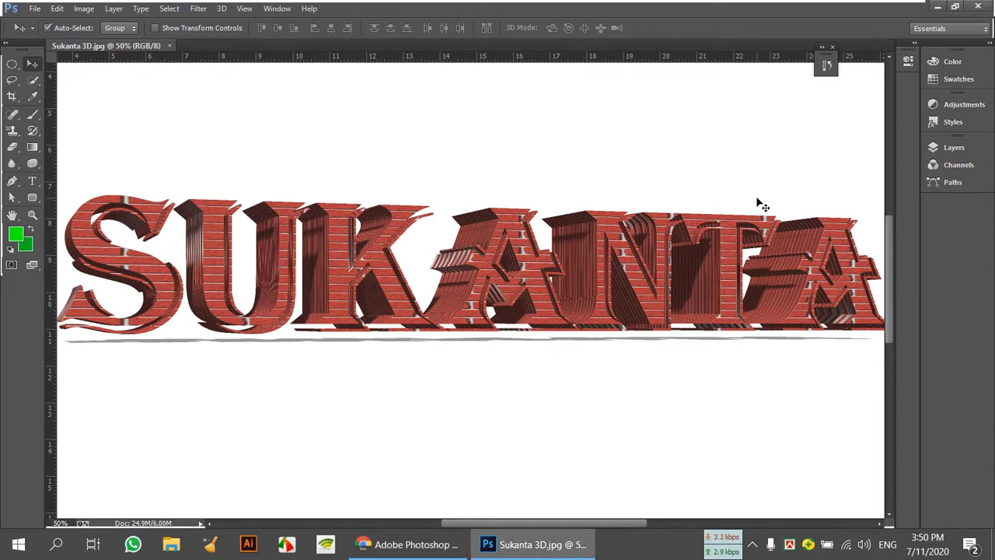
pyautogui.hotkey('ctrl', '-')
pyautogui.hotkey('ctrl', '-')
pyautogui.hotkey('ctrl', '-')
pyautogui.hotkey('ctrl', '-')
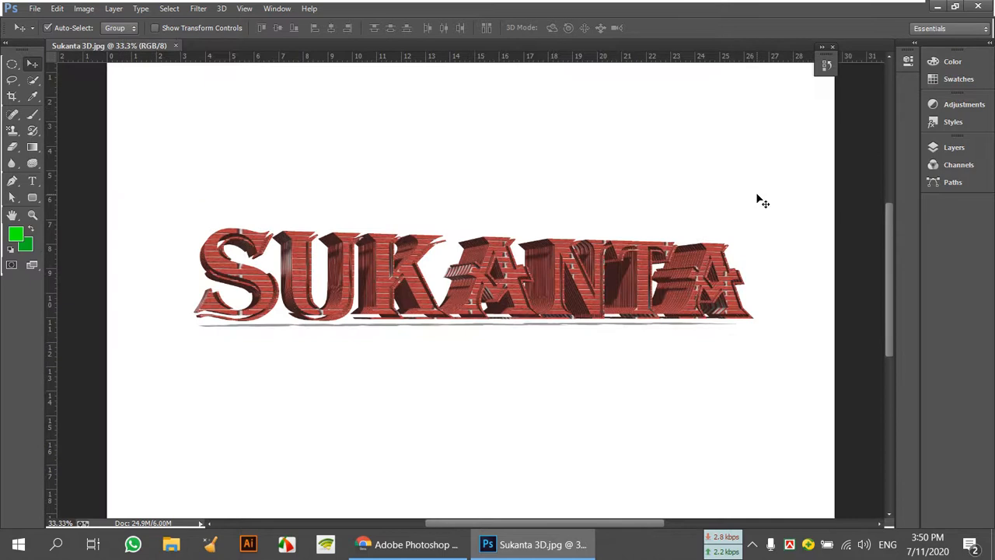
pyautogui.hotkey('ctrl', '+')
pyautogui.hotkey('ctrl', '+')
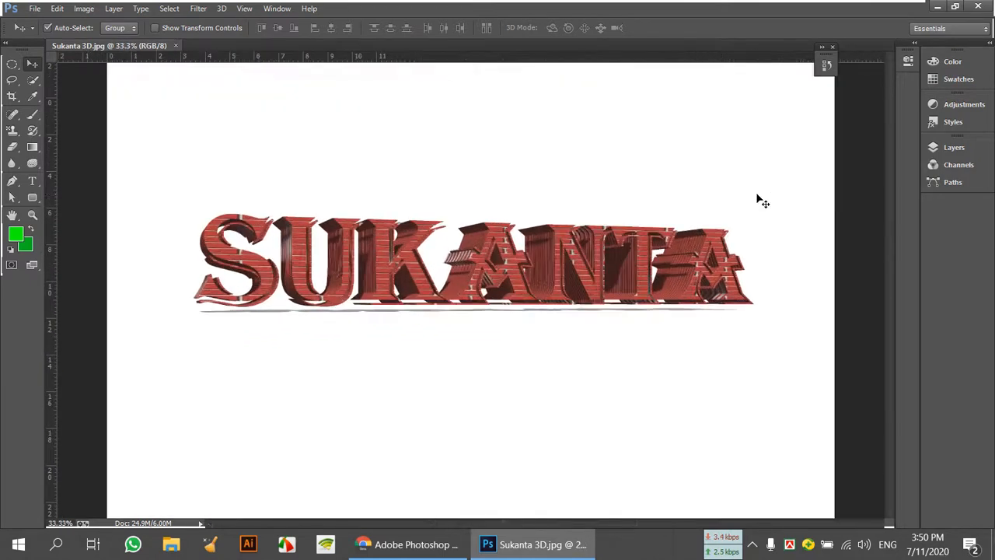
# - Close the image of the brick-textured 3D lettering
pyautogui.moveTo(681, 289); pyautogui.dragTo(668, 269)
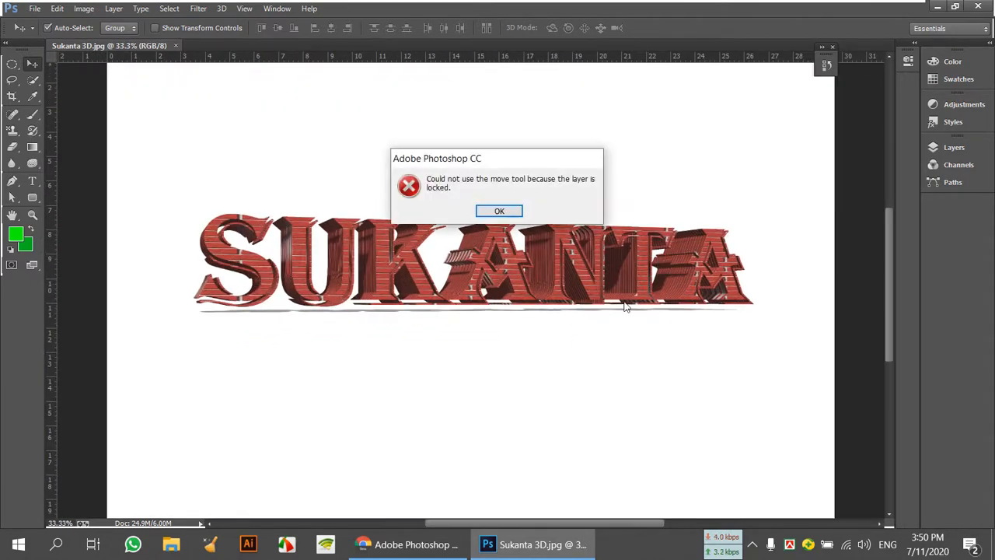
pyautogui.click(509, 210)
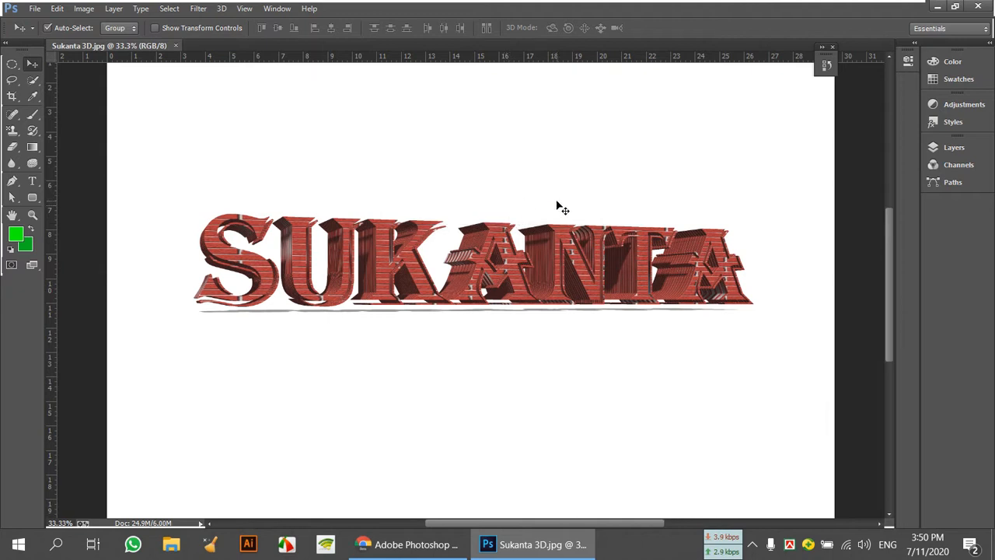
pyautogui.click(176, 45)
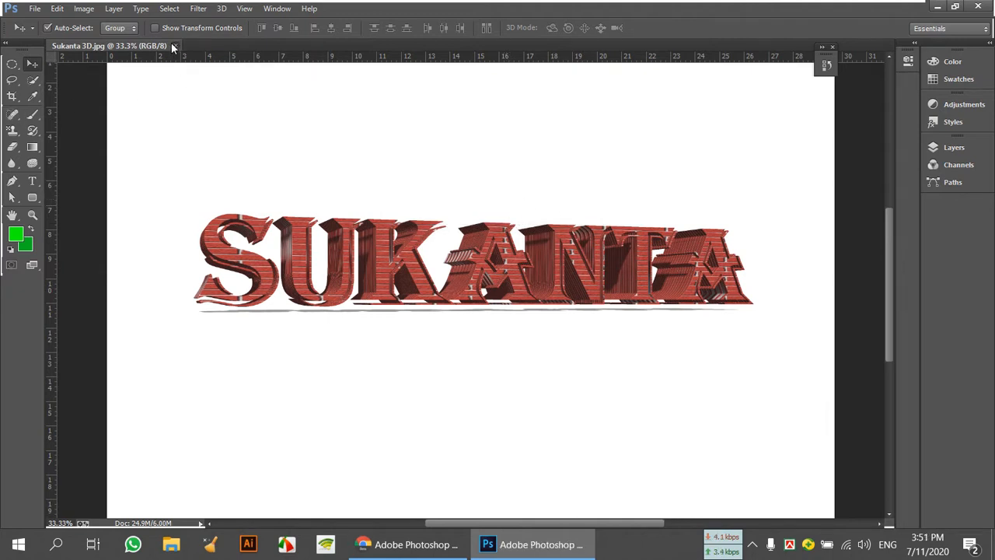
# - Create a new A4 document from the International Paper preset, 210 x 297 mm at 300 pixels/inch in RGB Color
pyautogui.click(35, 9)
pyautogui.click(37, 21)
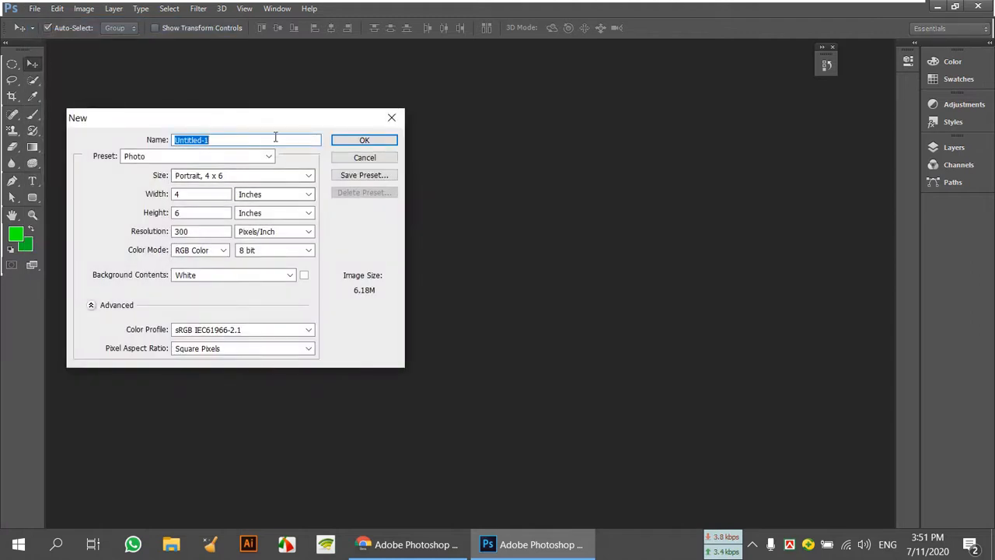
pyautogui.click(265, 156)
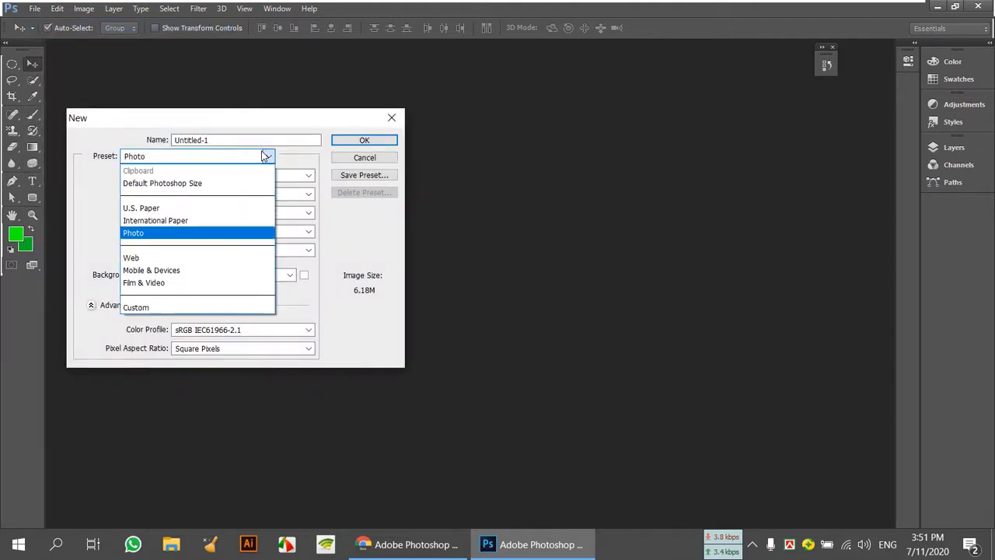
pyautogui.click(222, 221)
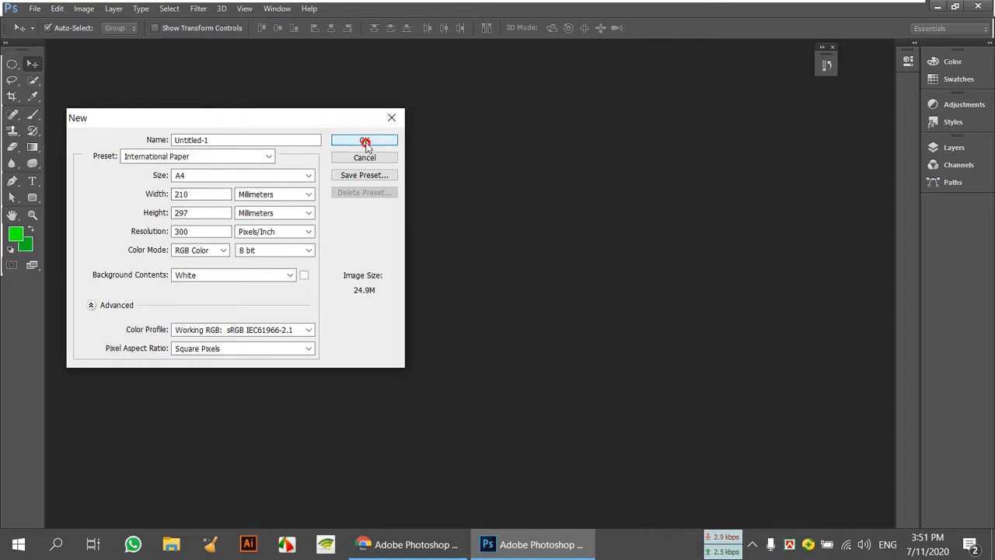
pyautogui.click(362, 141)
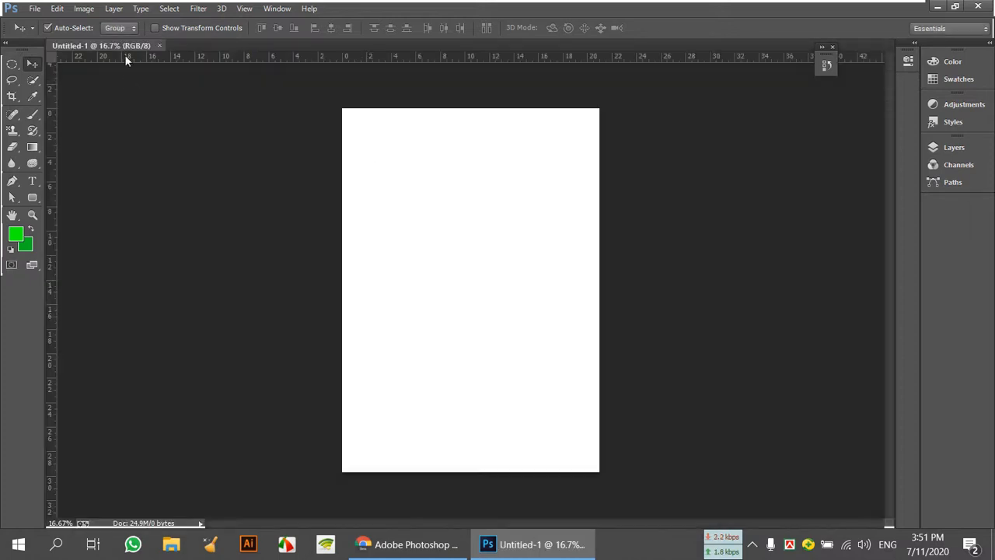
# - Rotate the blank A4 canvas 90° clockwise to landscape
pyautogui.click(84, 9)
pyautogui.moveTo(126, 154)
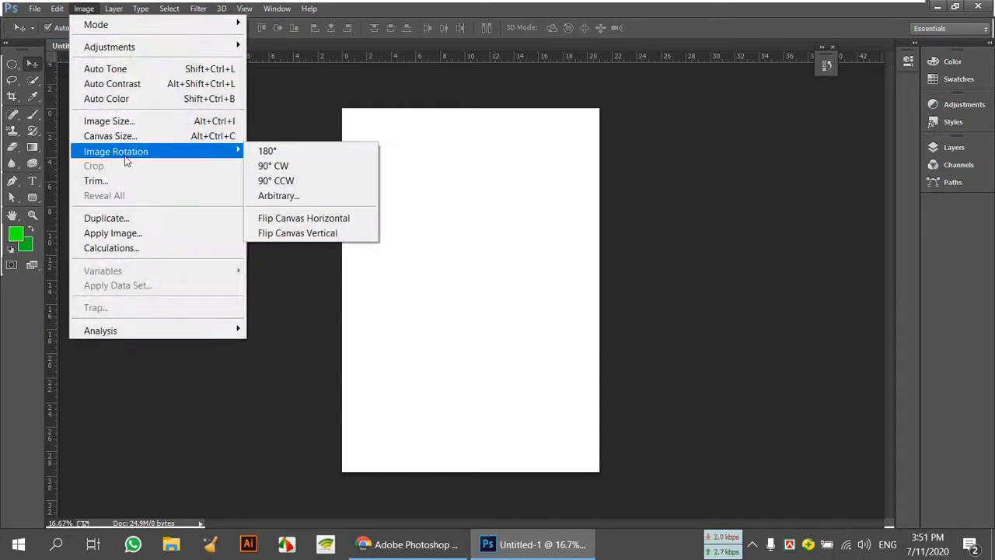
pyautogui.click(304, 163)
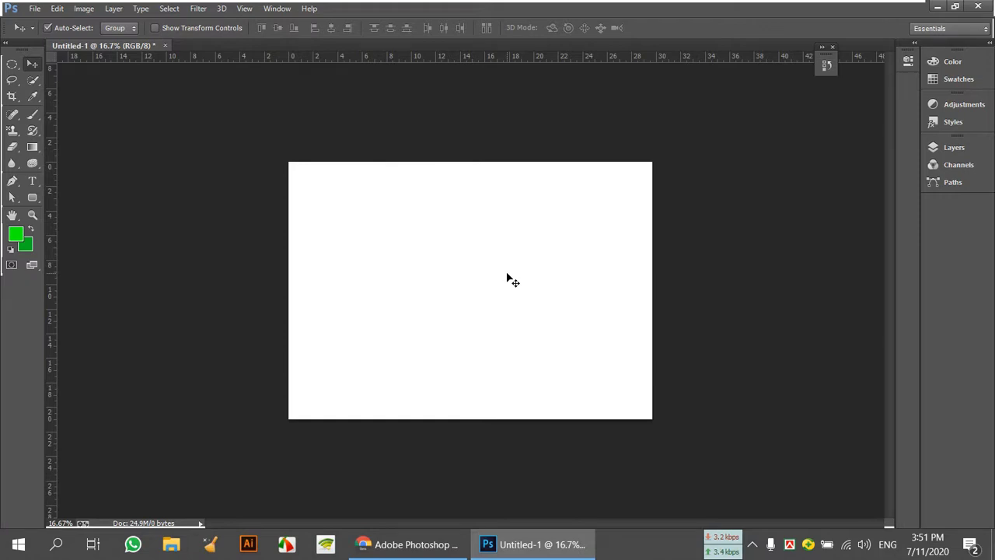
# - Start a text line on the left part of the canvas and set the keyboard layout to English
pyautogui.hotkey('ctrl', '+')
pyautogui.hotkey('ctrl', '+')
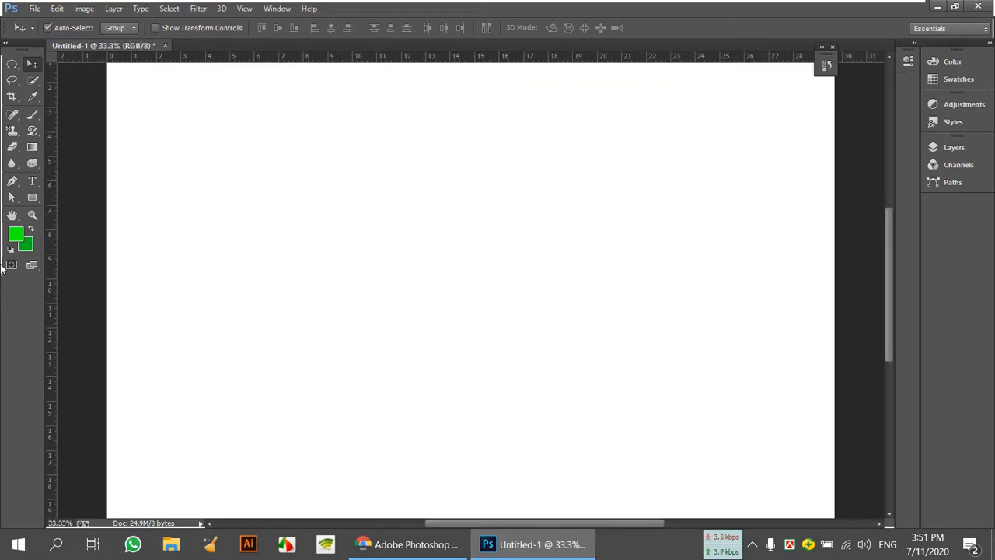
pyautogui.click(34, 184)
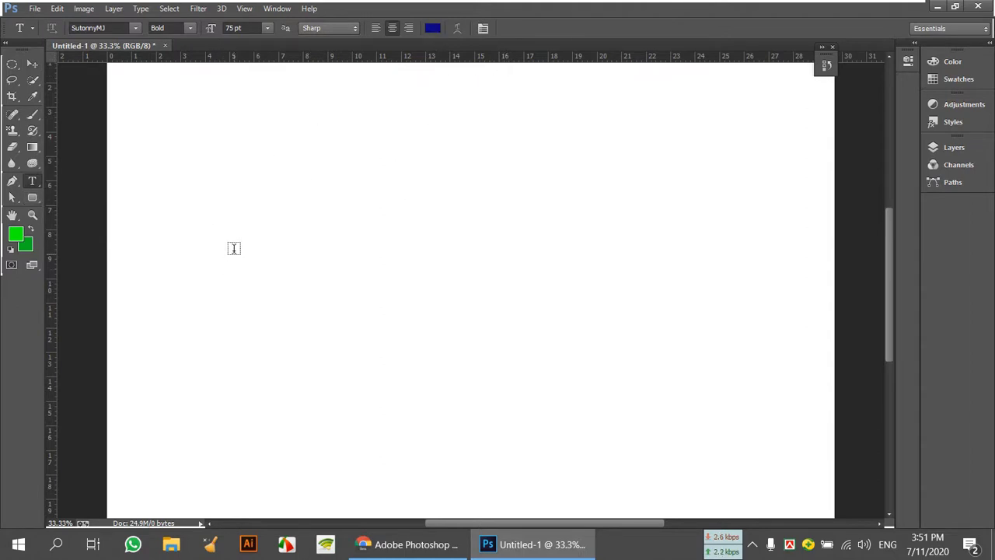
pyautogui.click(311, 268)
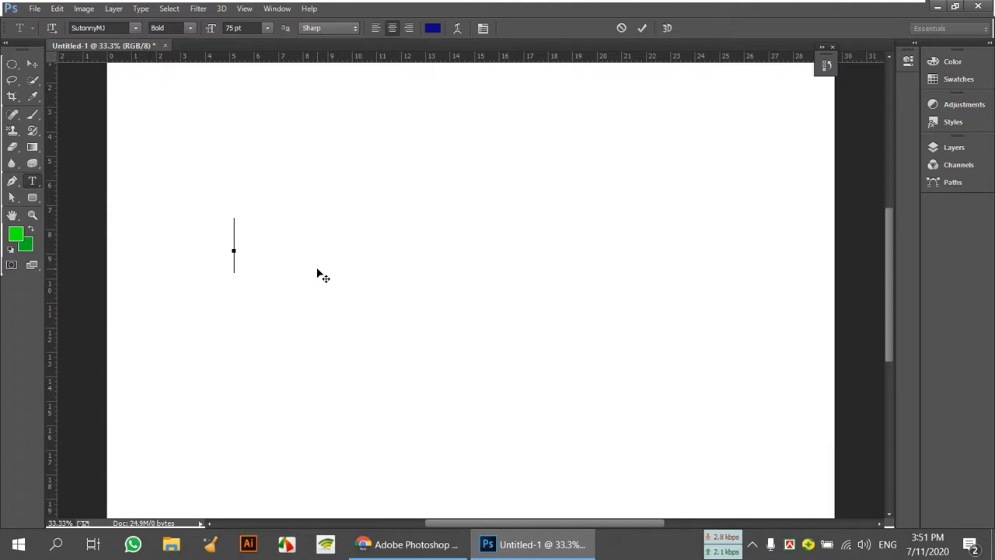
pyautogui.write('ও')
pyautogui.press('BackSpace')
pyautogui.rightClick(788, 544)
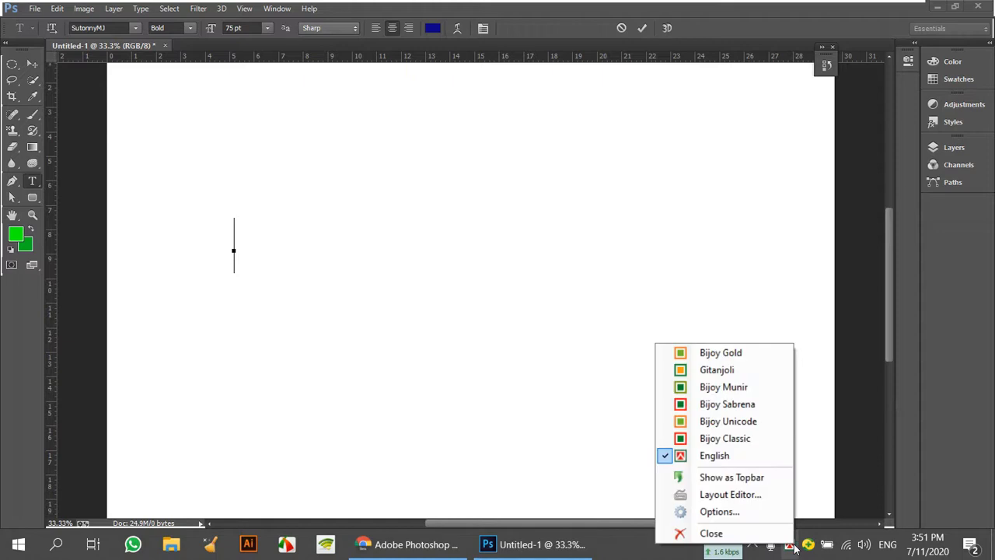
pyautogui.click(746, 456)
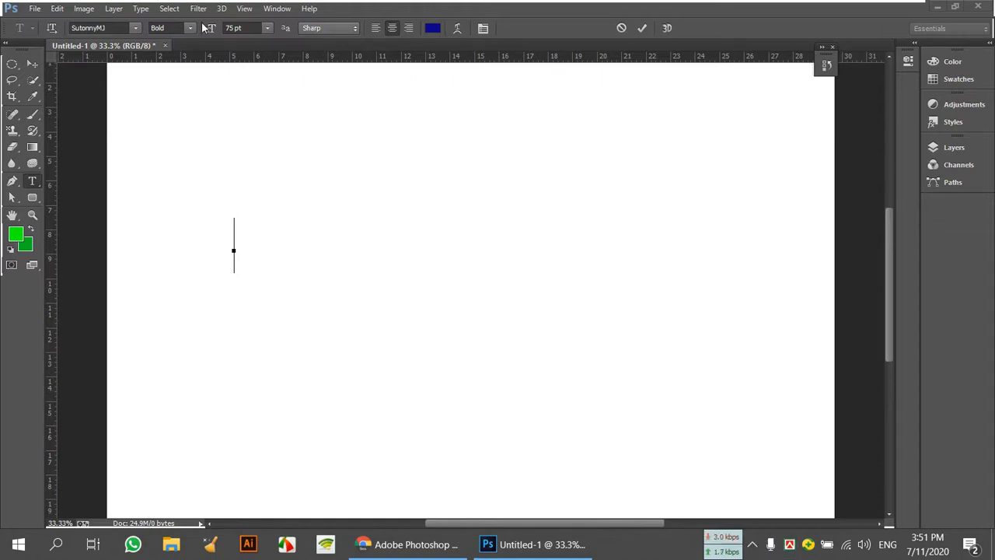
# - Set the text font to Algerian and enter "3D" at 75 pt
pyautogui.click(134, 28)
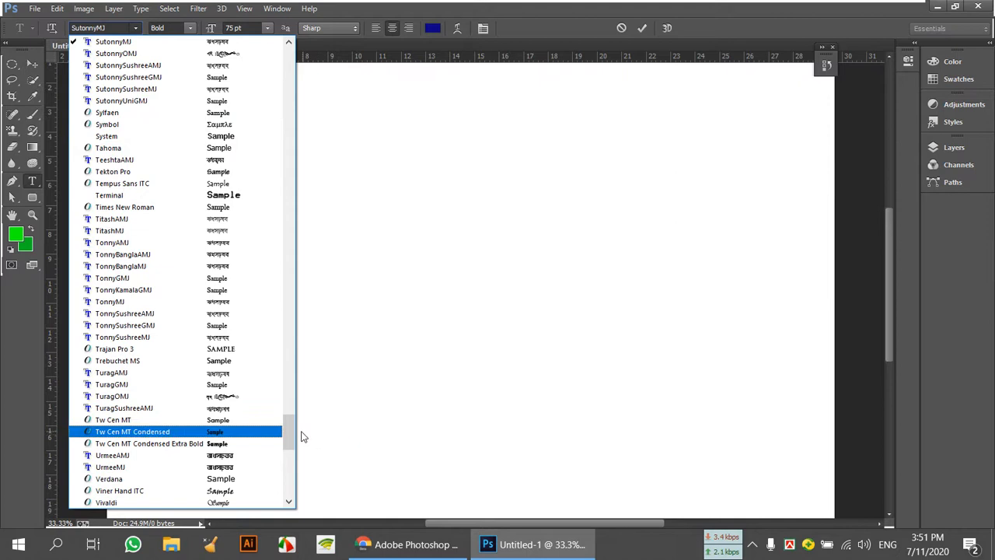
pyautogui.moveTo(293, 432); pyautogui.dragTo(282, 10)
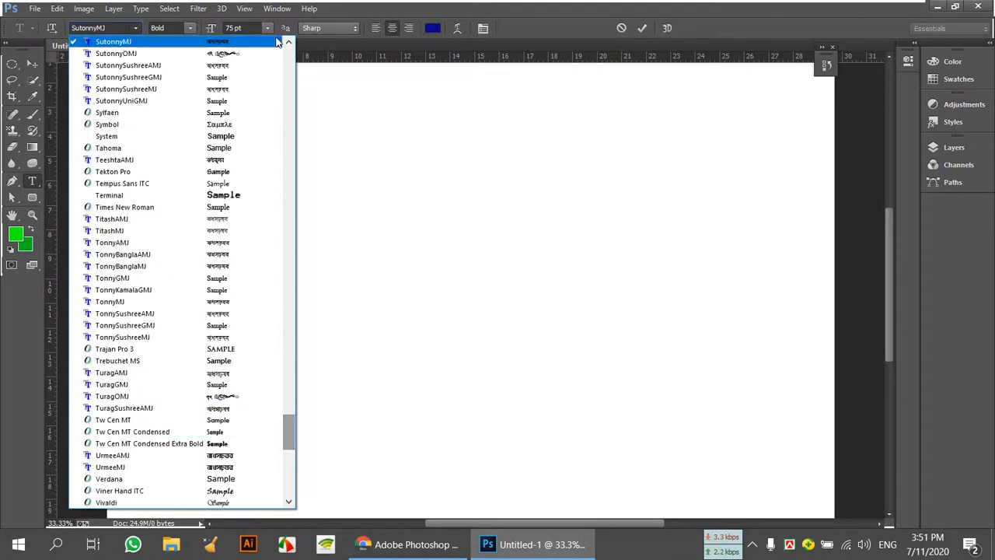
pyautogui.moveTo(285, 433); pyautogui.dragTo(300, 60)
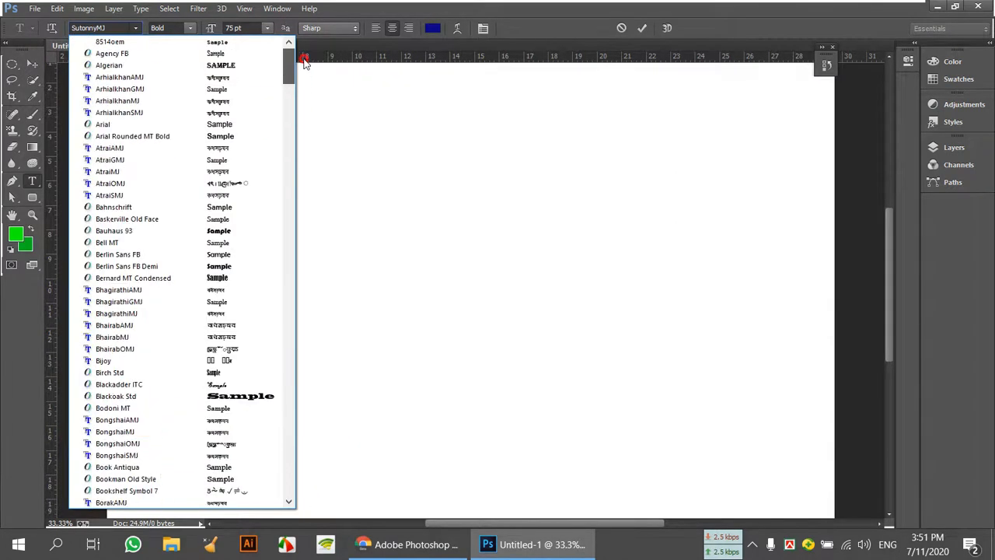
pyautogui.click(264, 66)
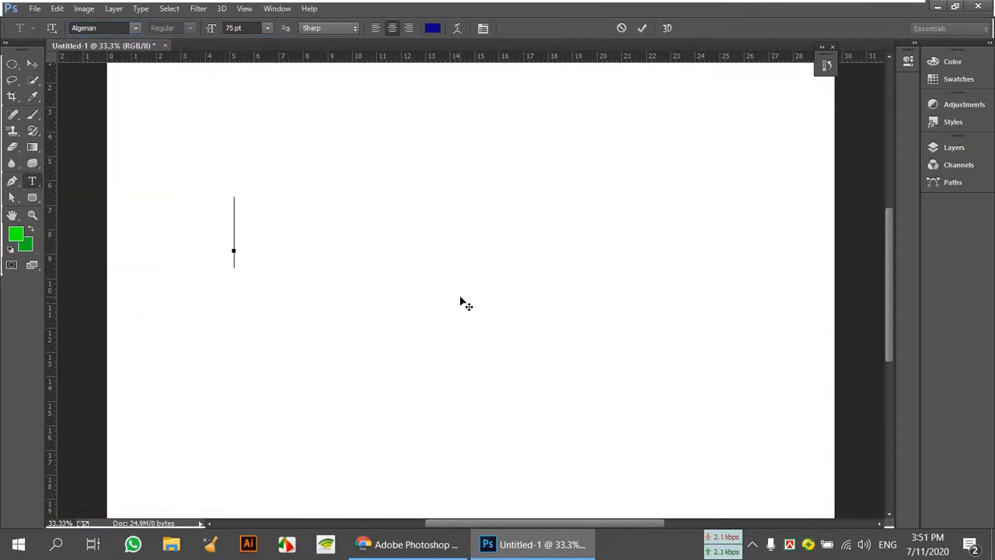
pyautogui.write('3D')
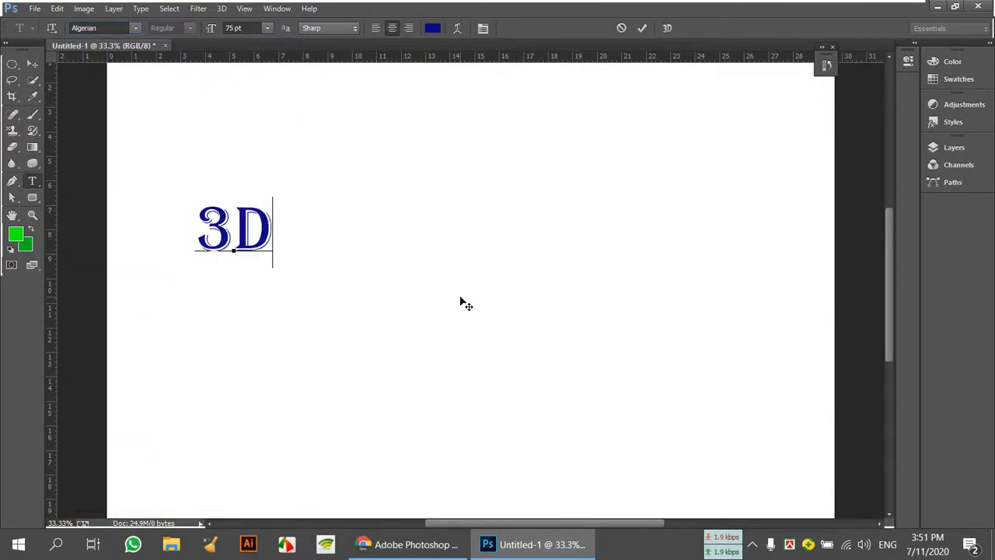
# - Move the "3D" text to the middle of the canvas and scale it proportionally to about 571%
pyautogui.click(32, 64)
pyautogui.moveTo(266, 222); pyautogui.dragTo(487, 260)
pyautogui.hotkey('ctrl', 't')
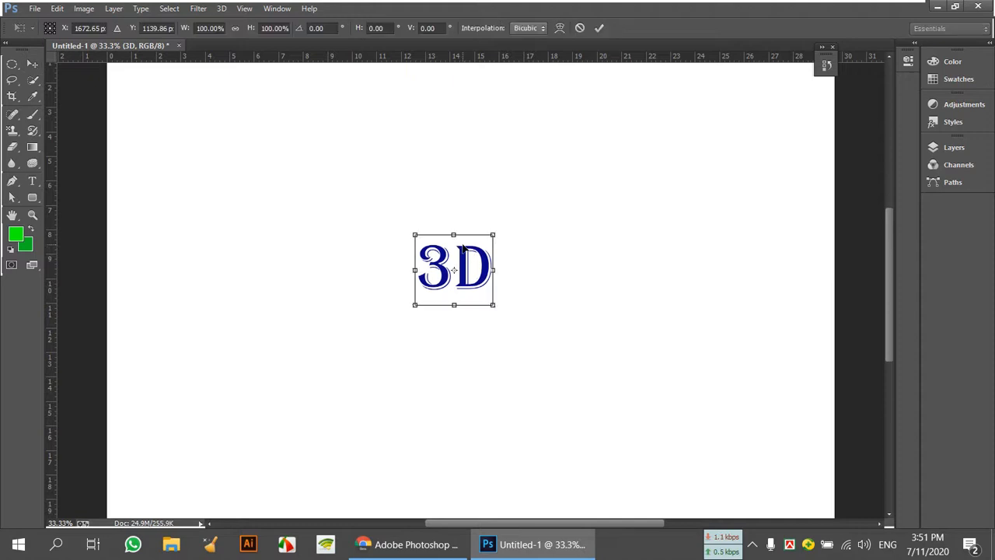
pyautogui.moveTo(493, 306); pyautogui.dragTo(755, 422)
pyautogui.moveTo(416, 230); pyautogui.dragTo(206, 145)
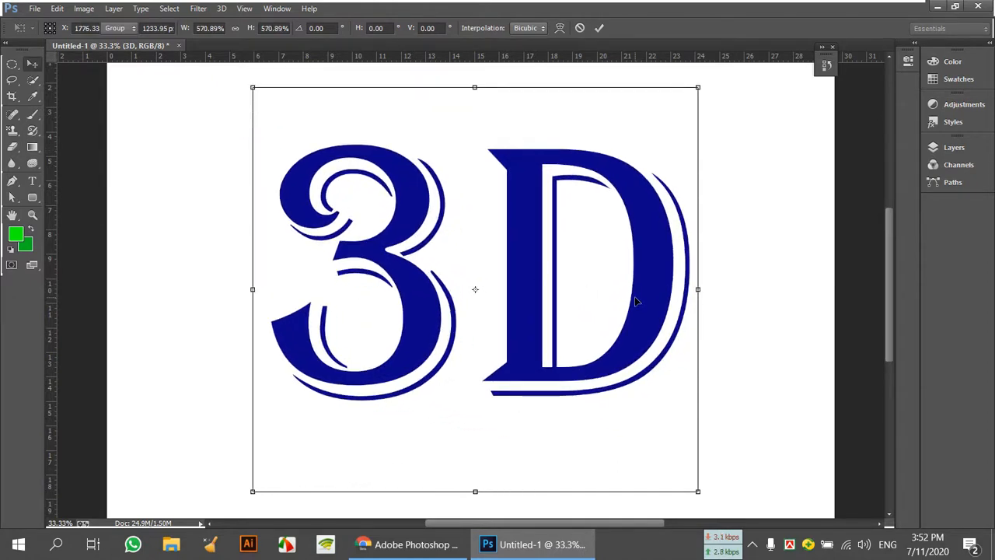
pyautogui.press('Return')
pyautogui.moveTo(641, 265)
pyautogui.mouseDown()
pyautogui.moveTo(637, 278)
pyautogui.moveTo(622, 271)
pyautogui.mouseUp()
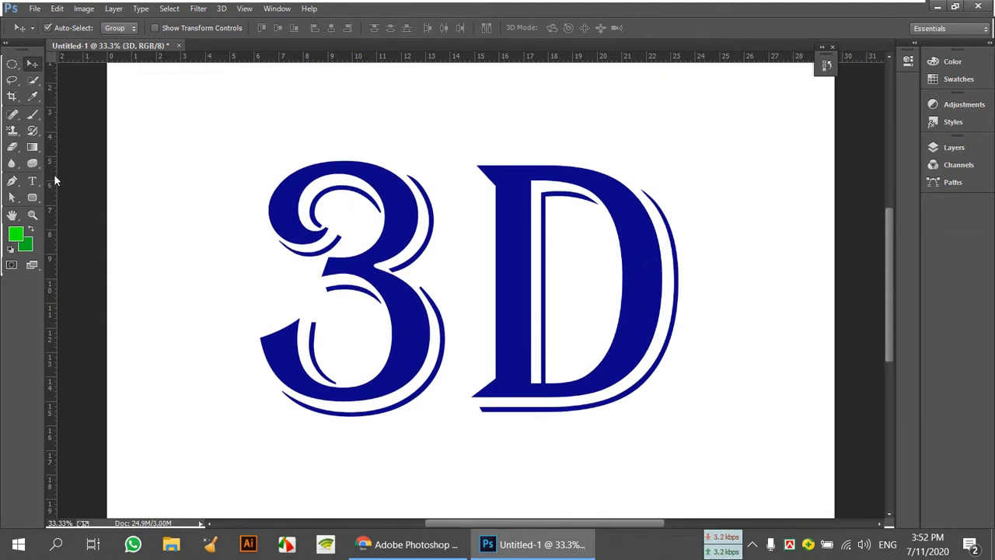
# - Change the font of the "3D" text to Arial Rounded MT Bold
pyautogui.click(32, 181)
pyautogui.moveTo(267, 213); pyautogui.dragTo(663, 307)
pyautogui.click(133, 30)
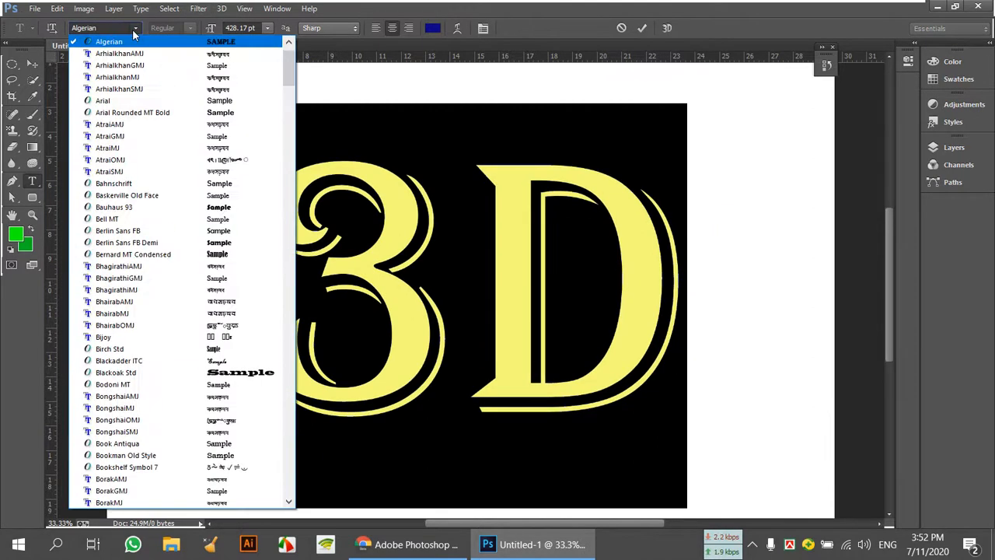
pyautogui.click(168, 115)
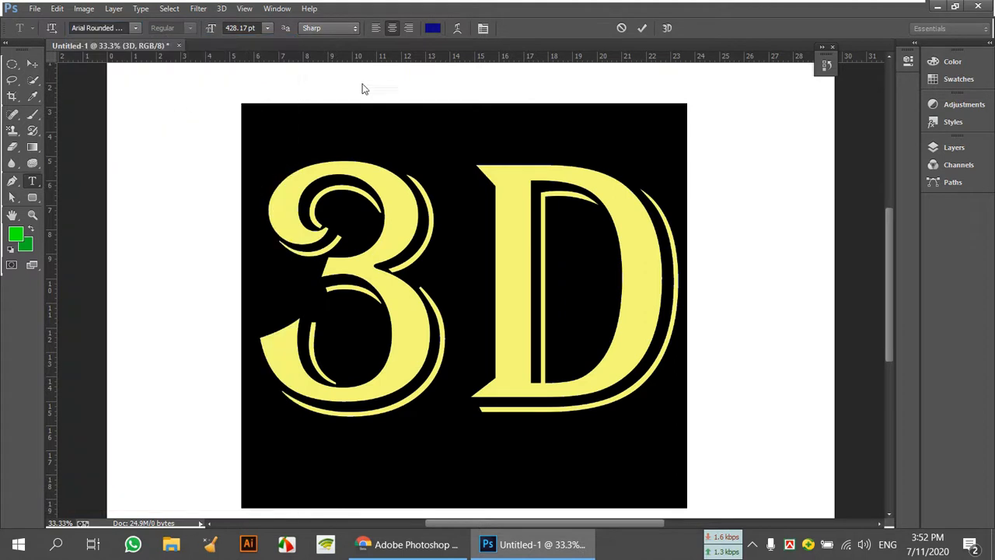
pyautogui.click(32, 64)
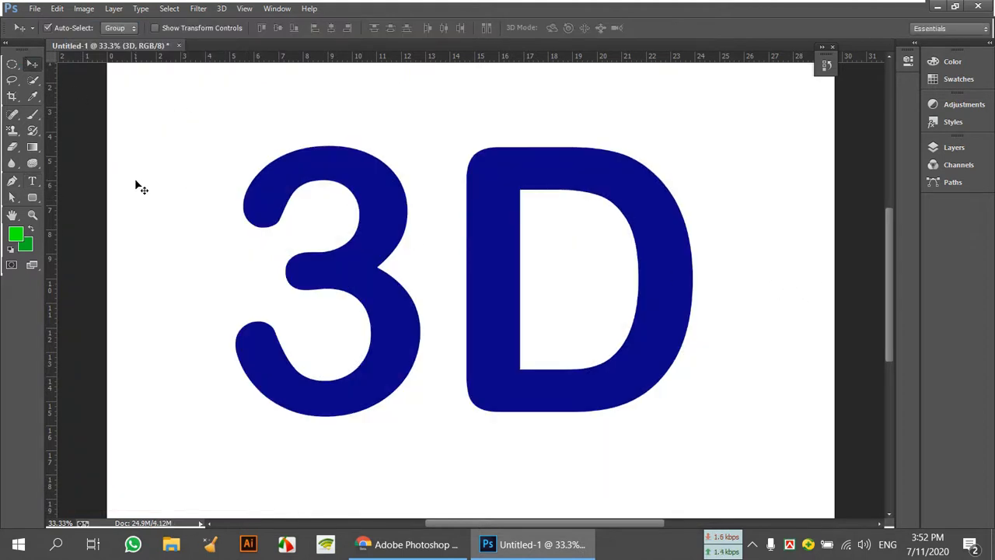
pyautogui.click(33, 182)
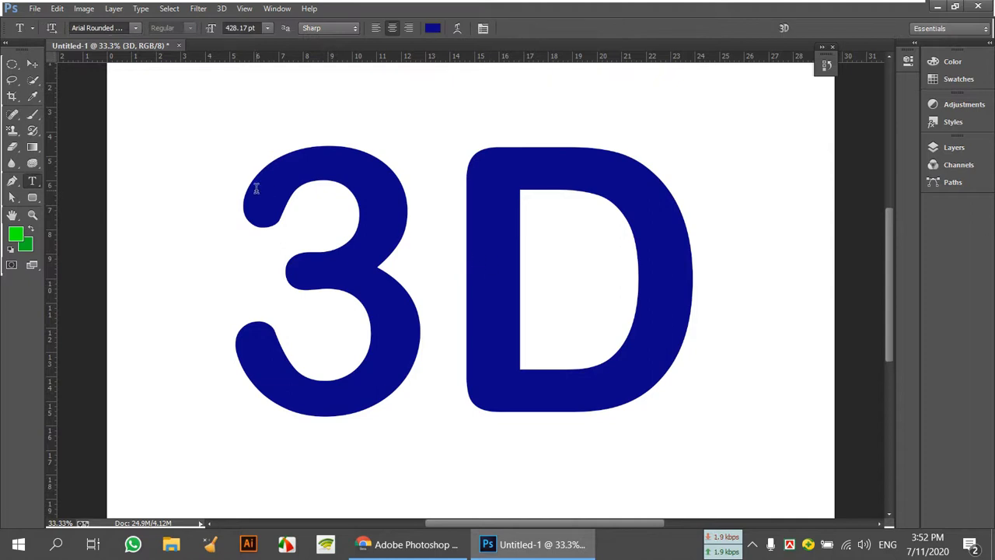
pyautogui.moveTo(250, 187); pyautogui.dragTo(723, 287)
pyautogui.click(913, 44)
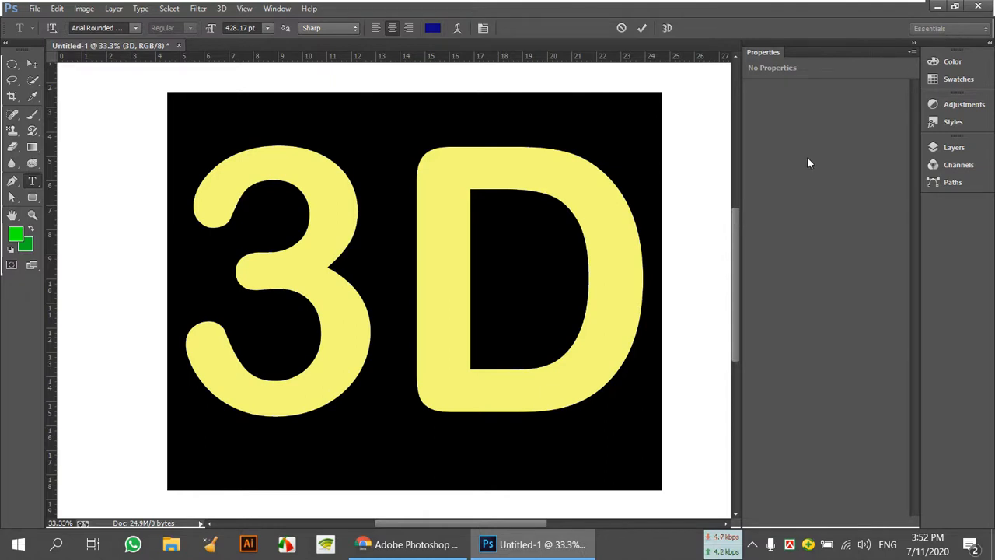
pyautogui.click(31, 63)
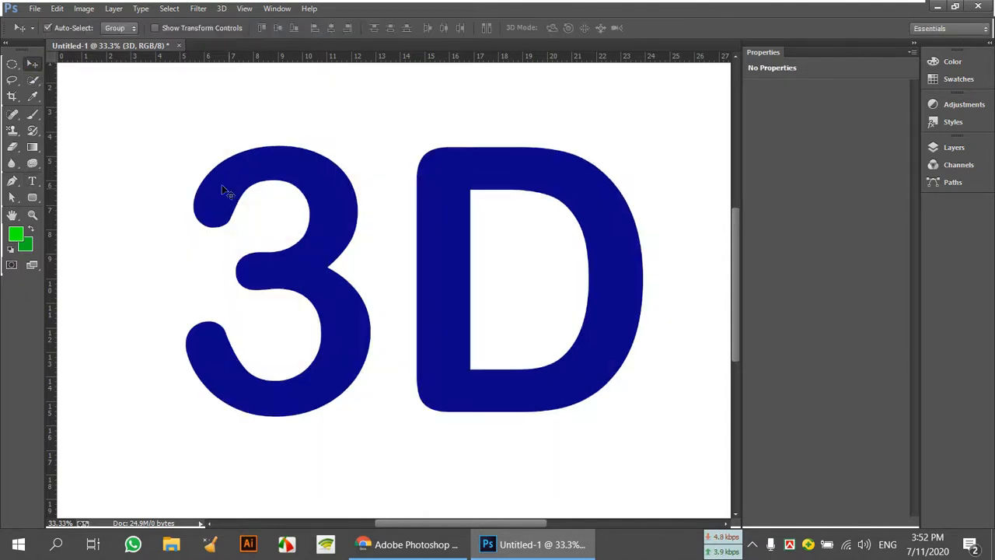
# - Reset the Essentials workspace and create a new 3D extrusion from the "3D" text layer
pyautogui.click(944, 29)
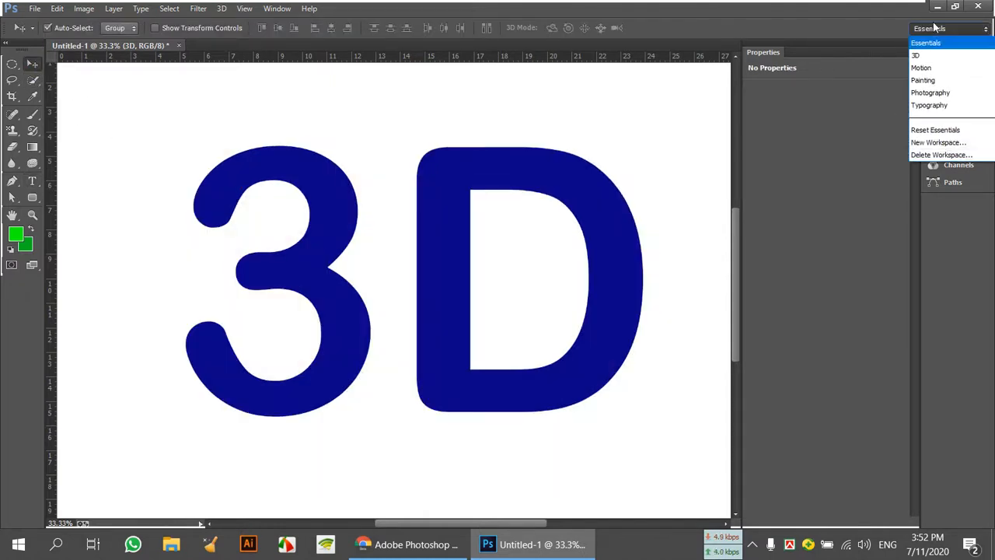
pyautogui.click(962, 130)
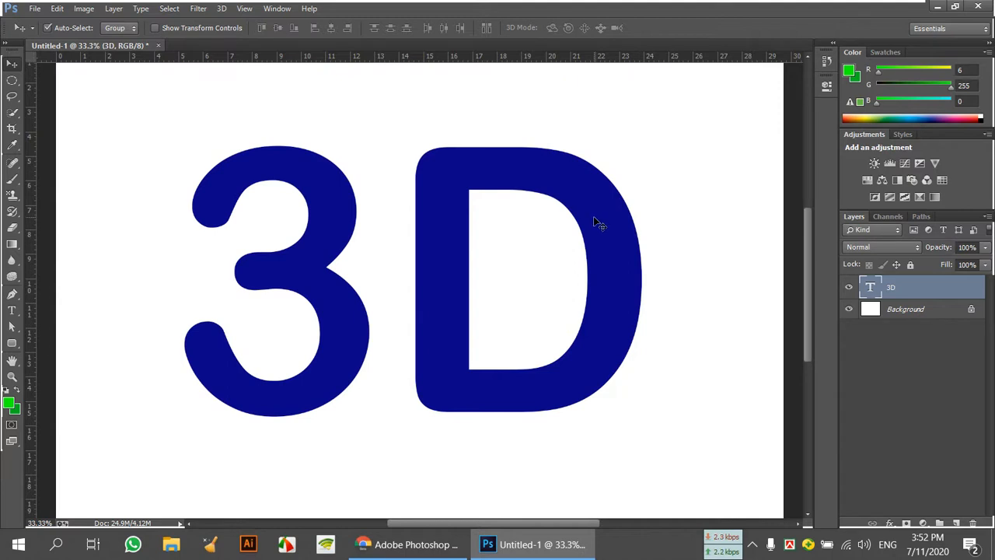
pyautogui.rightClick(974, 292)
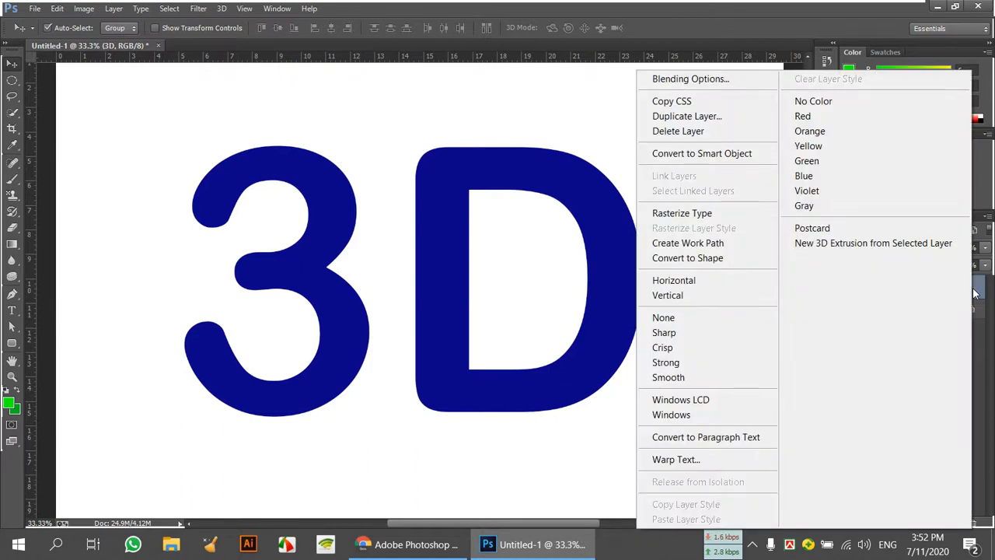
pyautogui.click(902, 245)
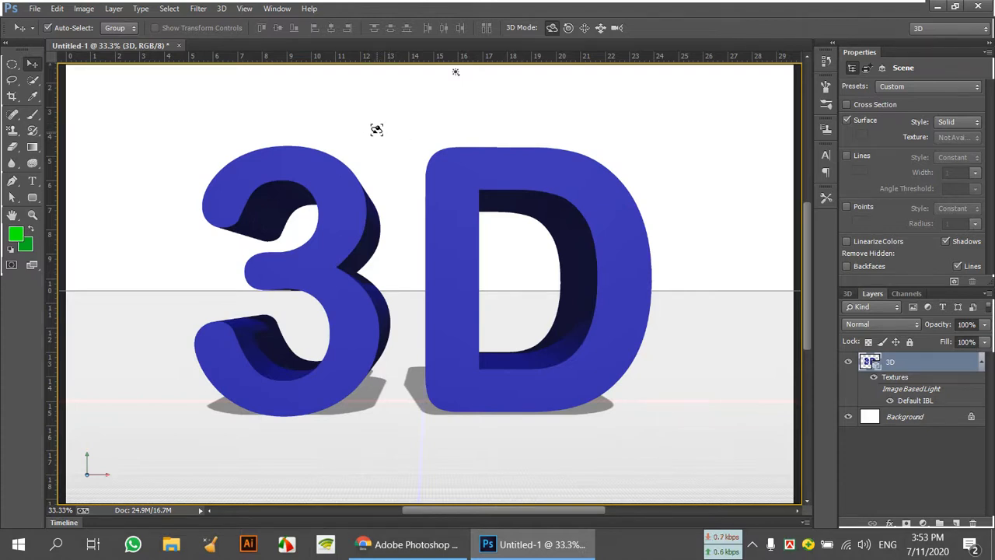
# - Orbit the 3D camera around the lettering and restore the Default Camera view
pyautogui.moveTo(400, 126); pyautogui.dragTo(366, 142)
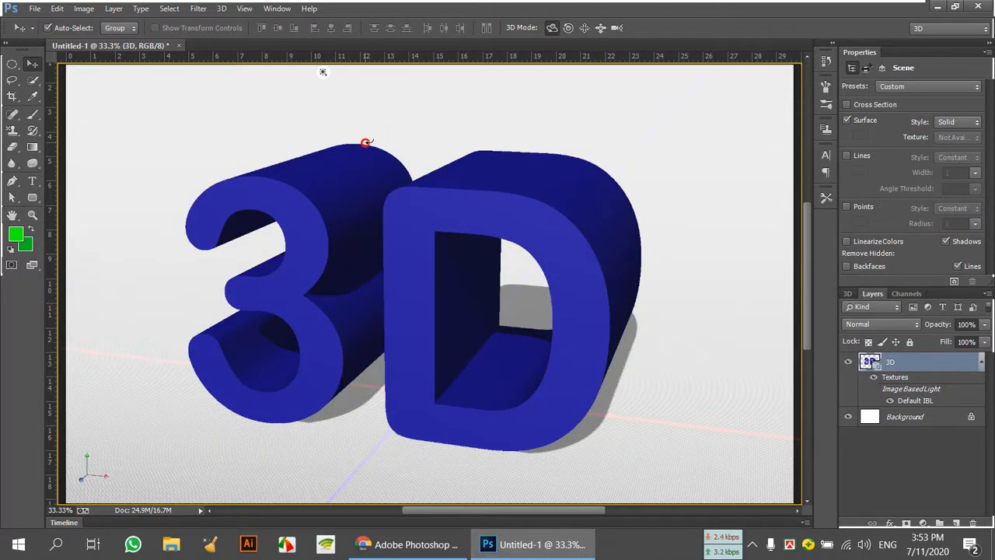
pyautogui.moveTo(366, 142)
pyautogui.mouseDown()
pyautogui.moveTo(398, 138)
pyautogui.moveTo(378, 137)
pyautogui.mouseUp()
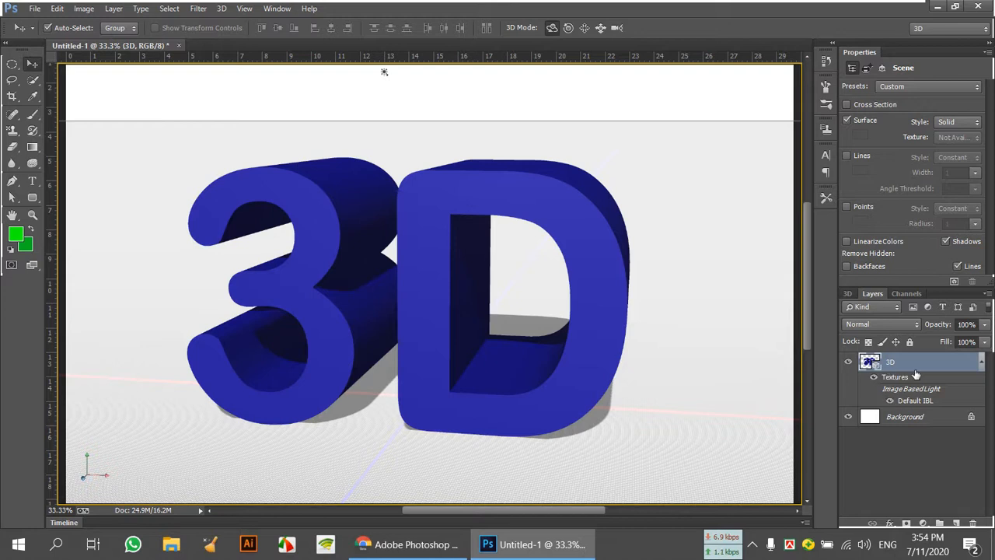
pyautogui.click(848, 294)
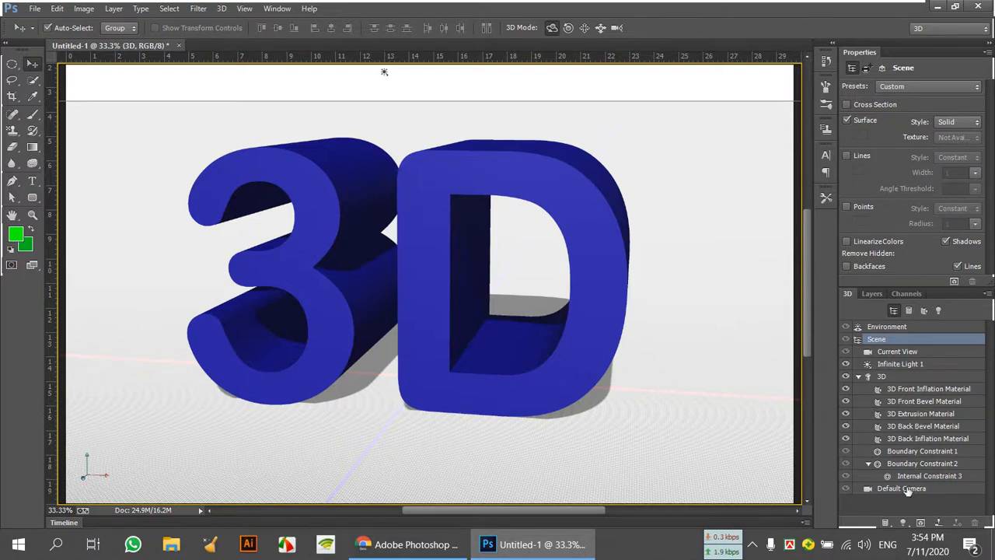
pyautogui.click(902, 488)
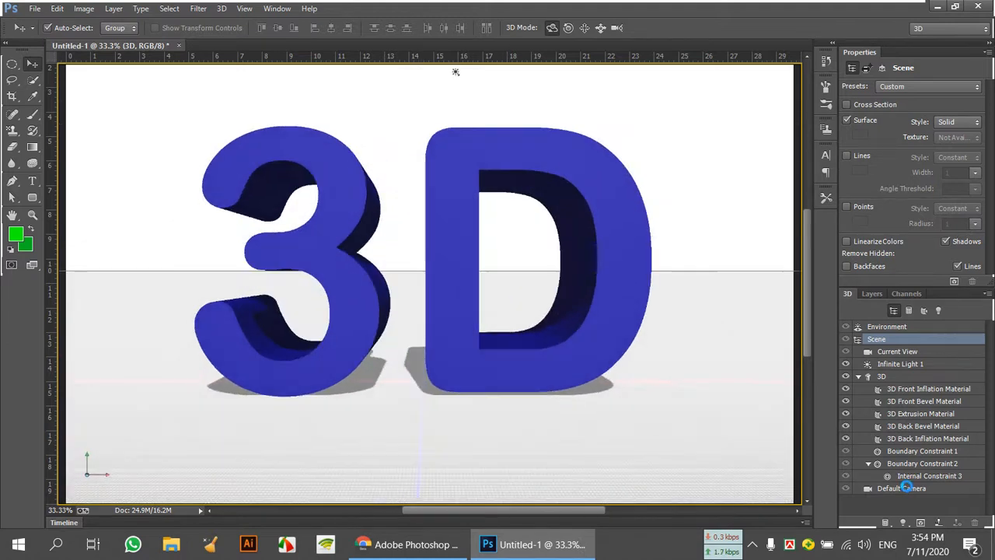
# - Orbit the 3D camera to an angled view from above, with the "D" in front and its extruded side visible
pyautogui.click(660, 333)
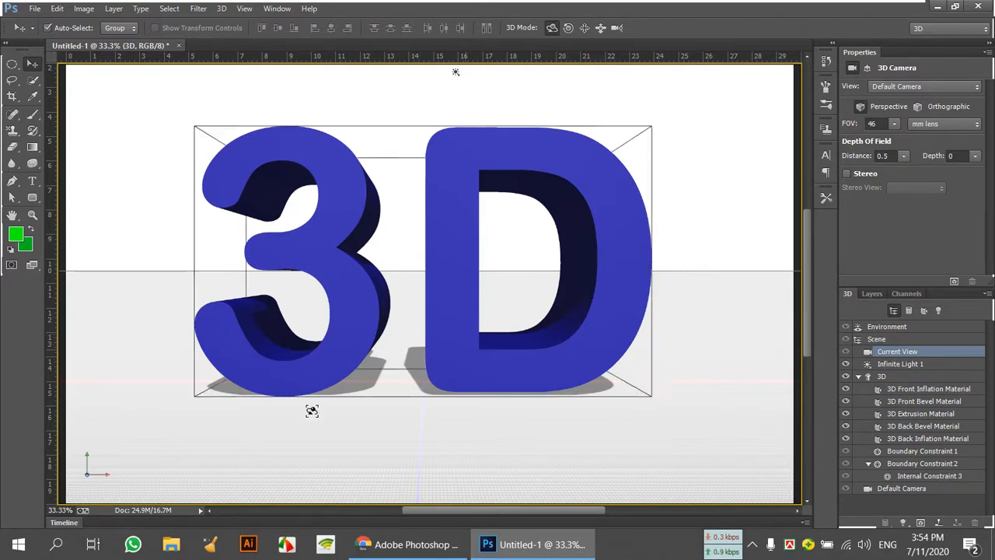
pyautogui.moveTo(104, 481); pyautogui.dragTo(115, 467)
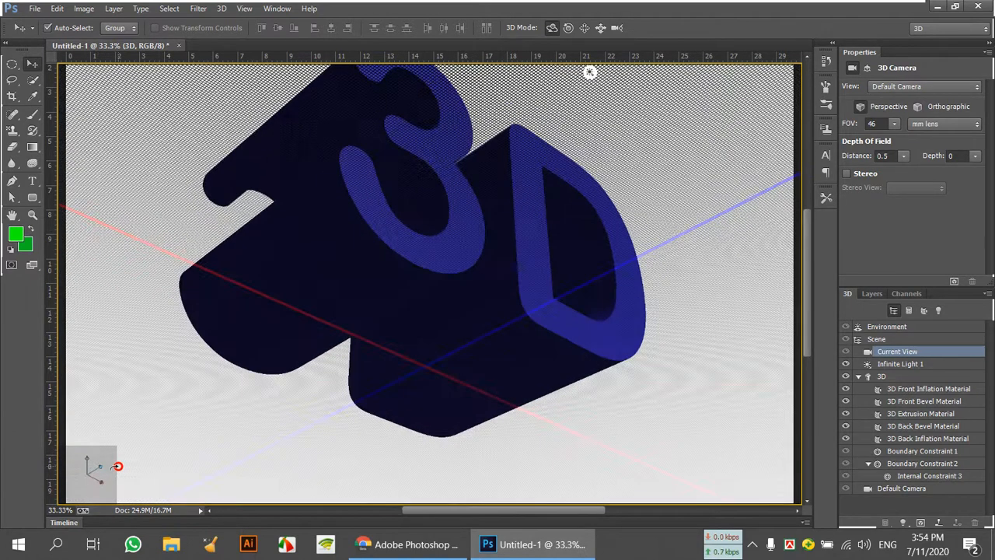
pyautogui.moveTo(546, 71); pyautogui.dragTo(256, 69)
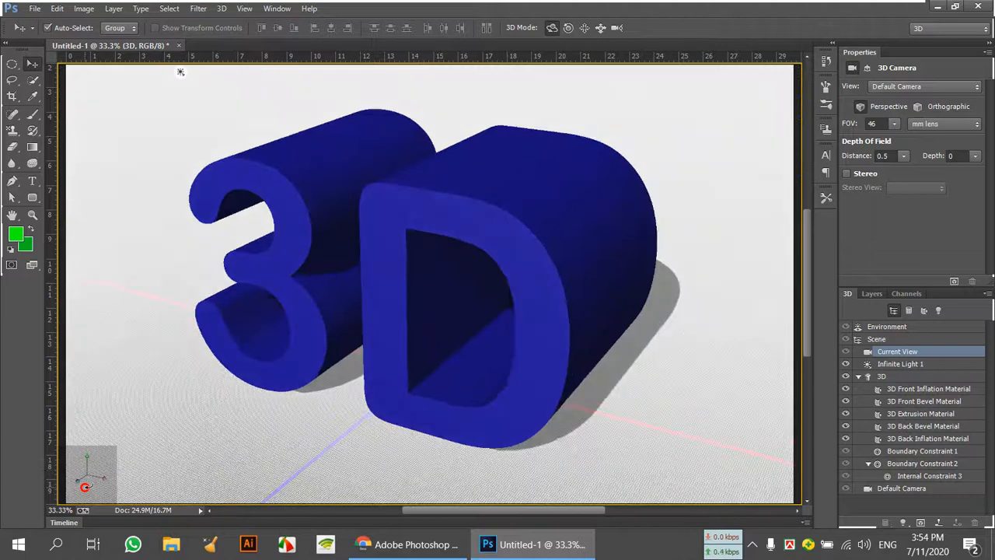
pyautogui.moveTo(181, 72); pyautogui.dragTo(240, 71)
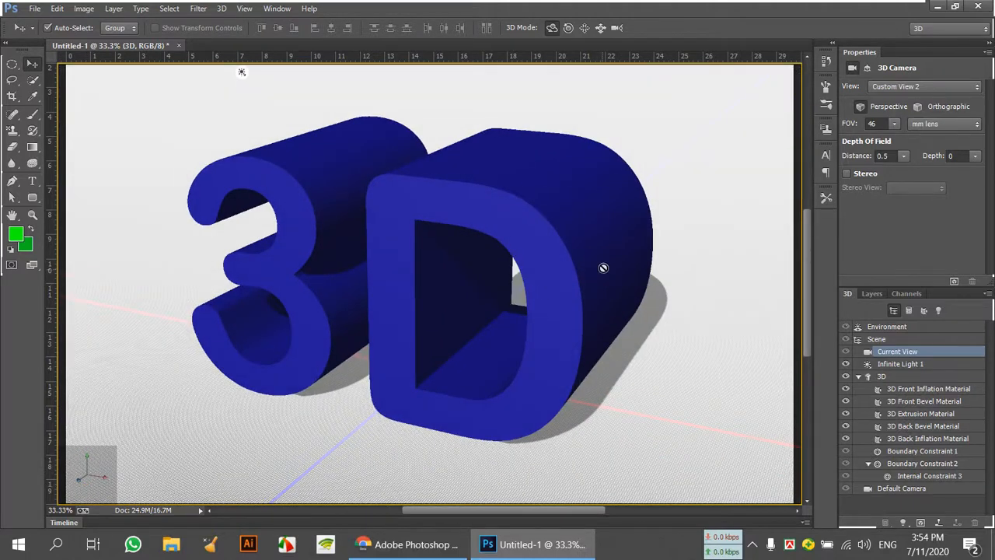
pyautogui.moveTo(606, 262)
pyautogui.mouseDown()
pyautogui.moveTo(626, 256)
pyautogui.moveTo(603, 261)
pyautogui.mouseUp()
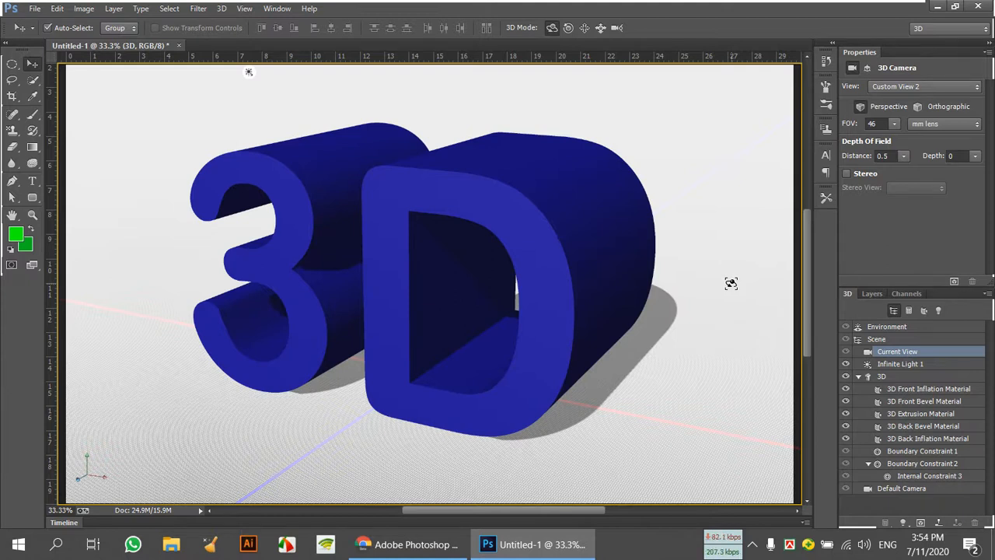
pyautogui.scroll(-3, 913, 393)
pyautogui.scroll(1, 915, 391)
pyautogui.scroll(1, 915, 391)
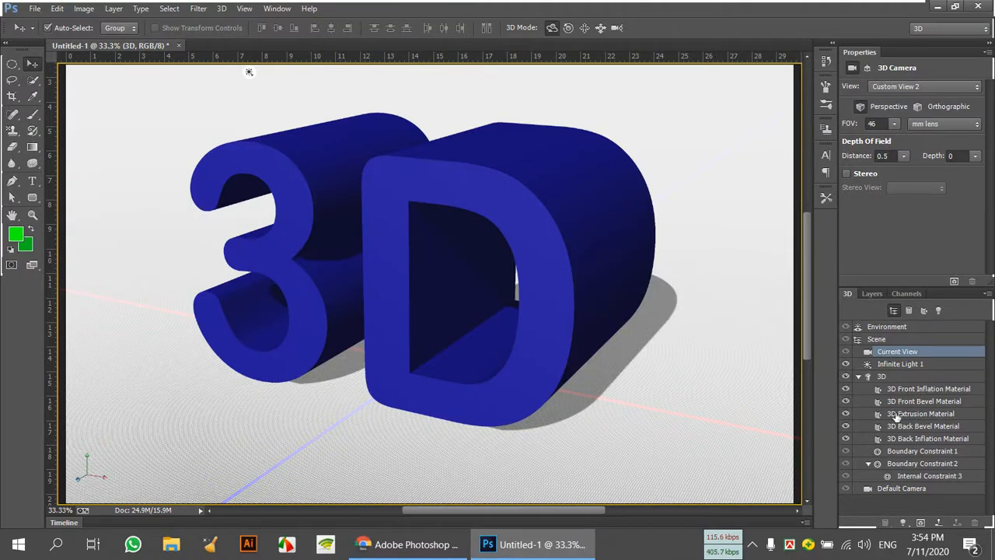
# - Hide the "3D" layer and show it again
pyautogui.click(871, 294)
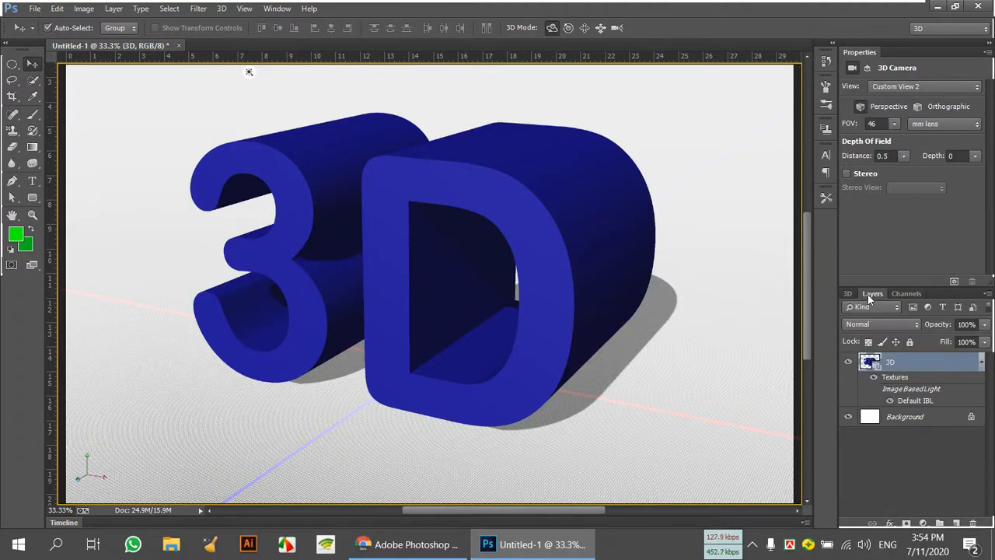
pyautogui.click(848, 362)
pyautogui.click(849, 362)
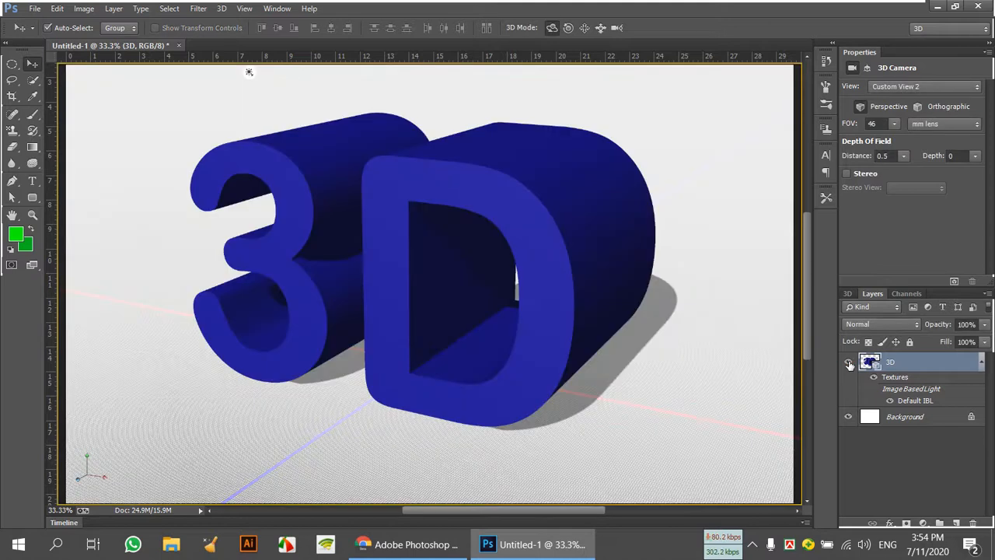
# - Toggle the visibility of the Red and Green channels and restore all RGB channels
pyautogui.click(901, 294)
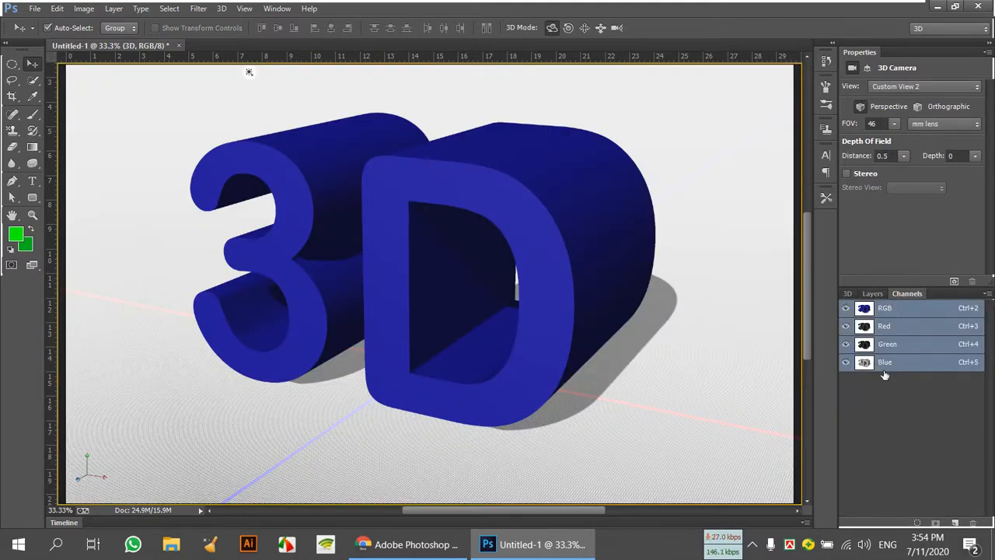
pyautogui.click(845, 327)
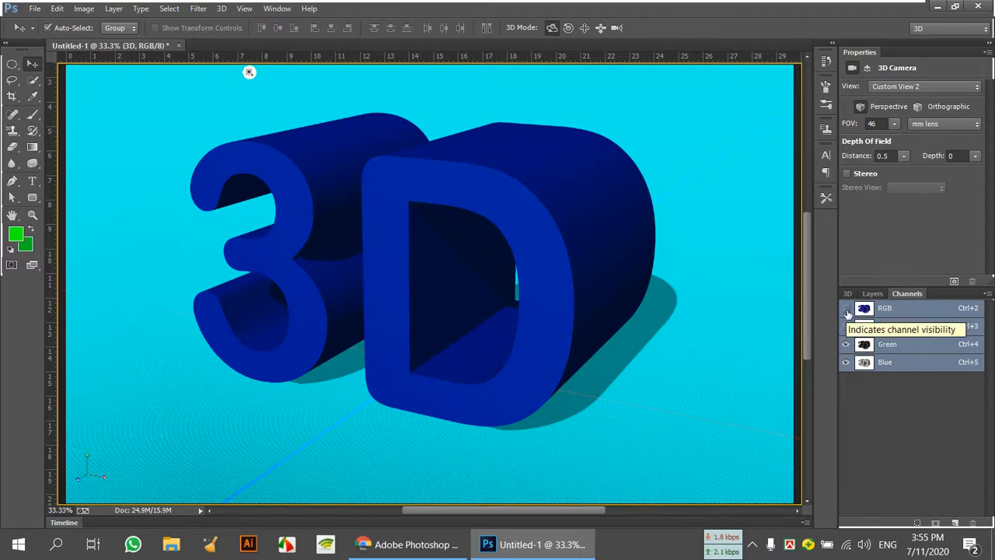
pyautogui.click(846, 309)
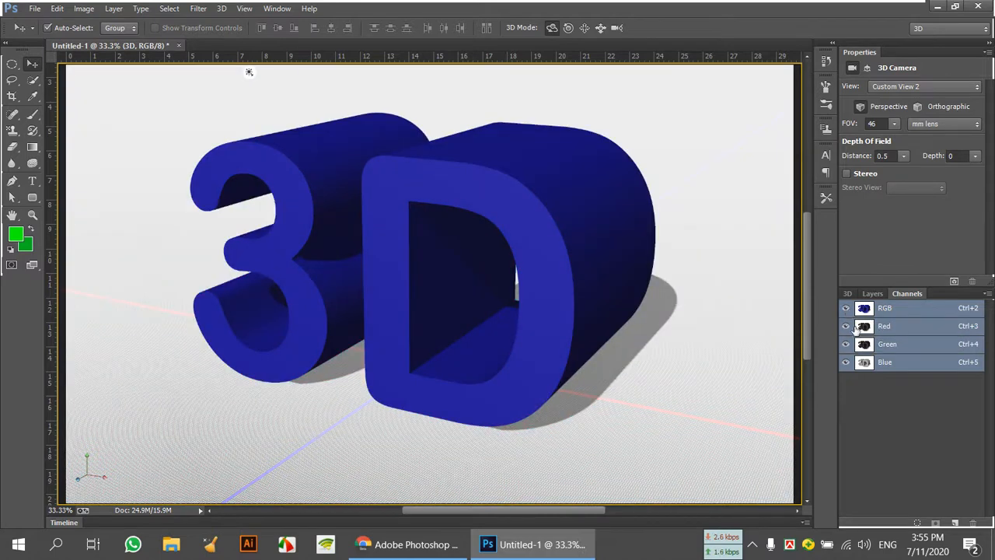
pyautogui.click(845, 326)
pyautogui.click(846, 344)
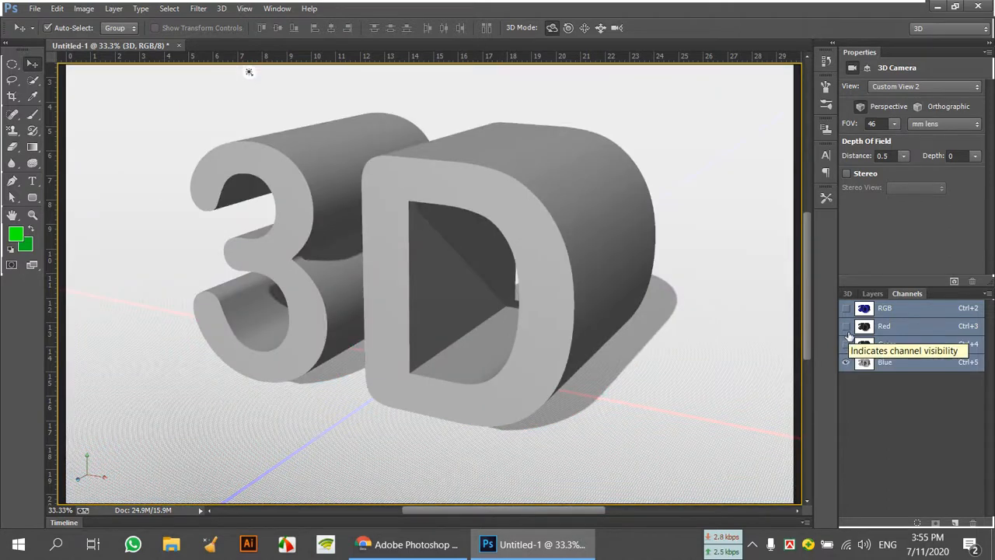
pyautogui.click(846, 327)
pyautogui.click(846, 309)
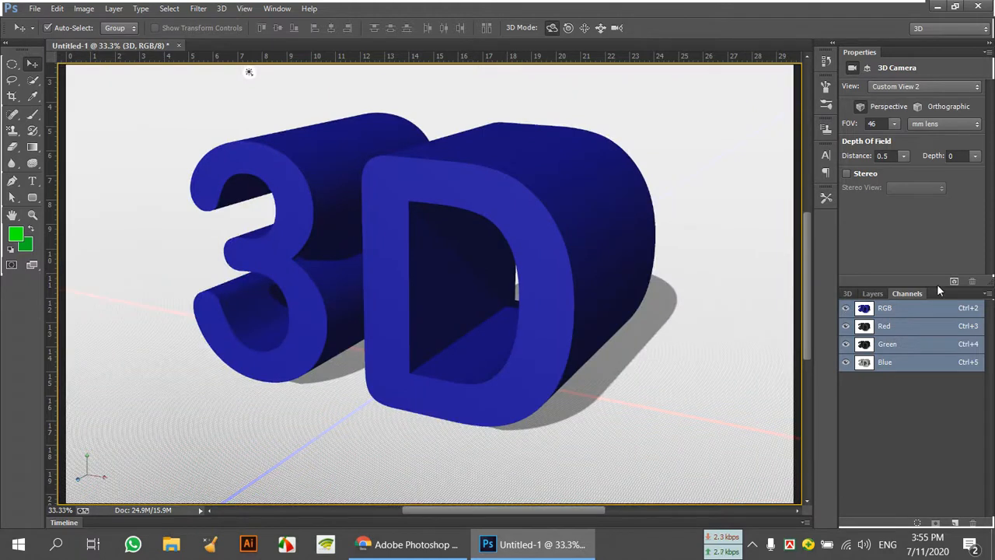
# - Apply the red floral-patterned material preset to the 3D Front Inflation Material of the lettering
pyautogui.click(873, 294)
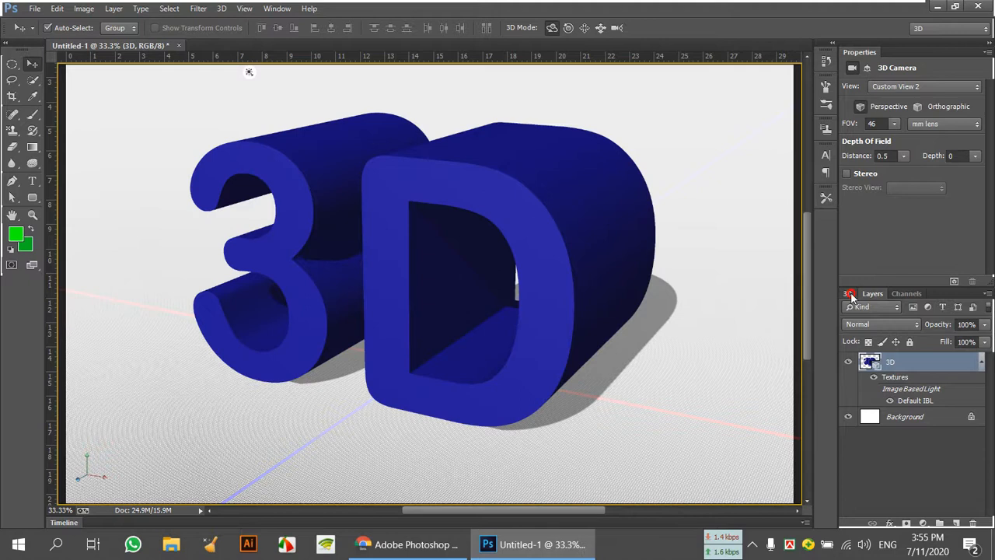
pyautogui.click(851, 295)
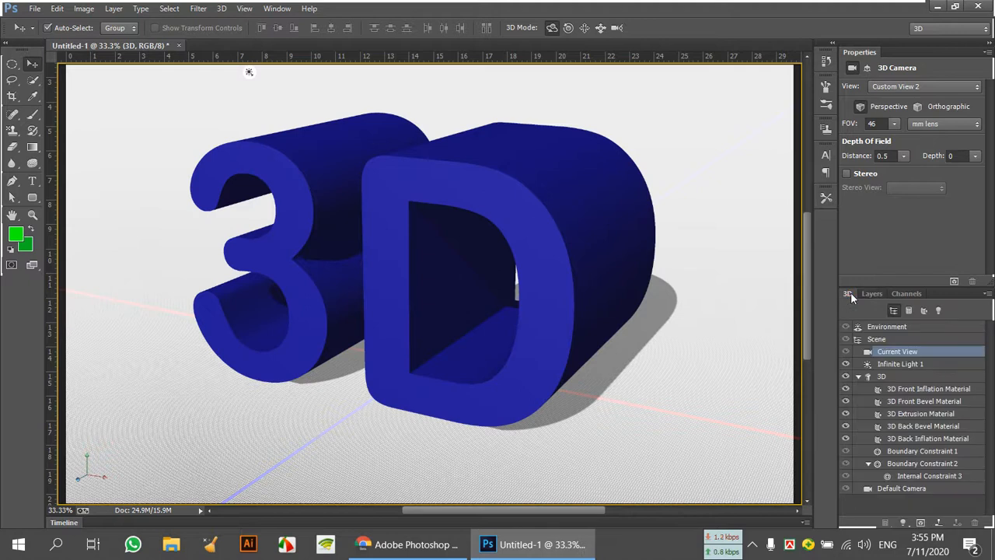
pyautogui.click(935, 389)
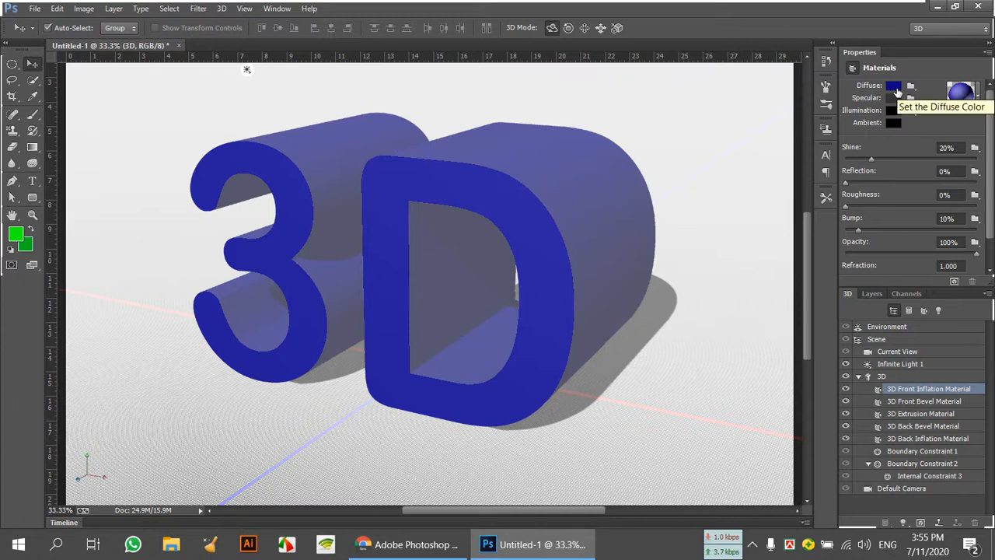
pyautogui.click(962, 101)
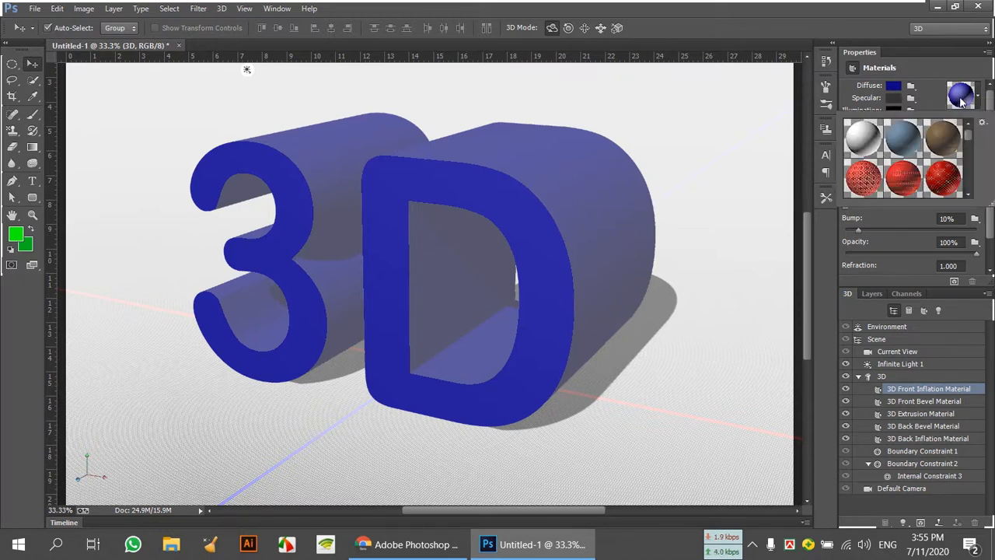
pyautogui.scroll(-1, 913, 172)
pyautogui.scroll(-4, 915, 173)
pyautogui.scroll(-5, 932, 162)
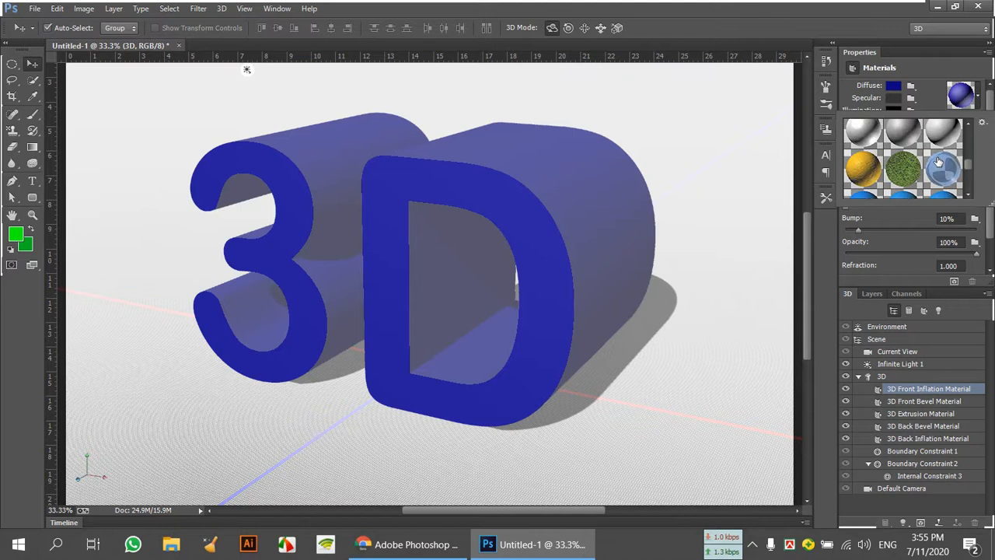
pyautogui.scroll(2, 954, 163)
pyautogui.scroll(3, 954, 162)
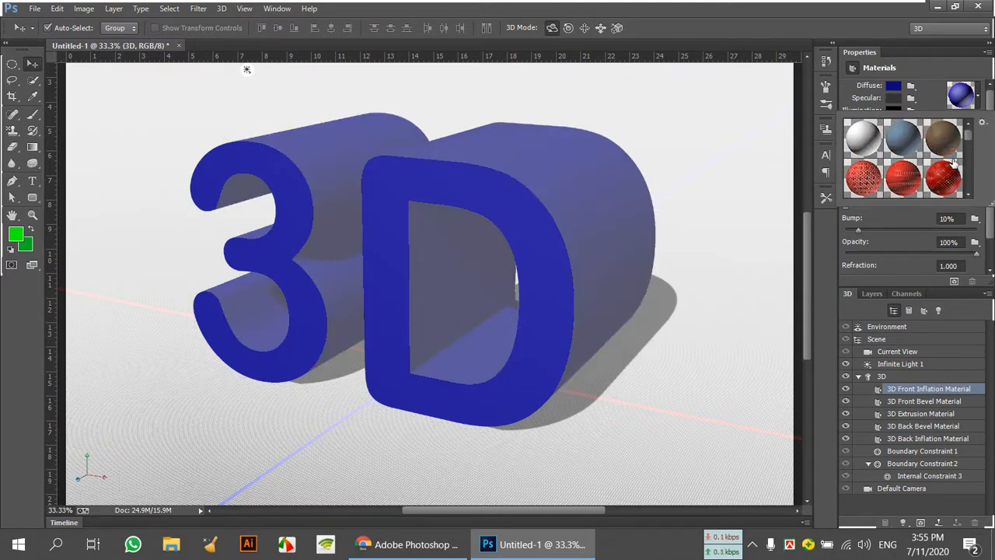
pyautogui.scroll(-2, 950, 161)
pyautogui.scroll(-6, 946, 162)
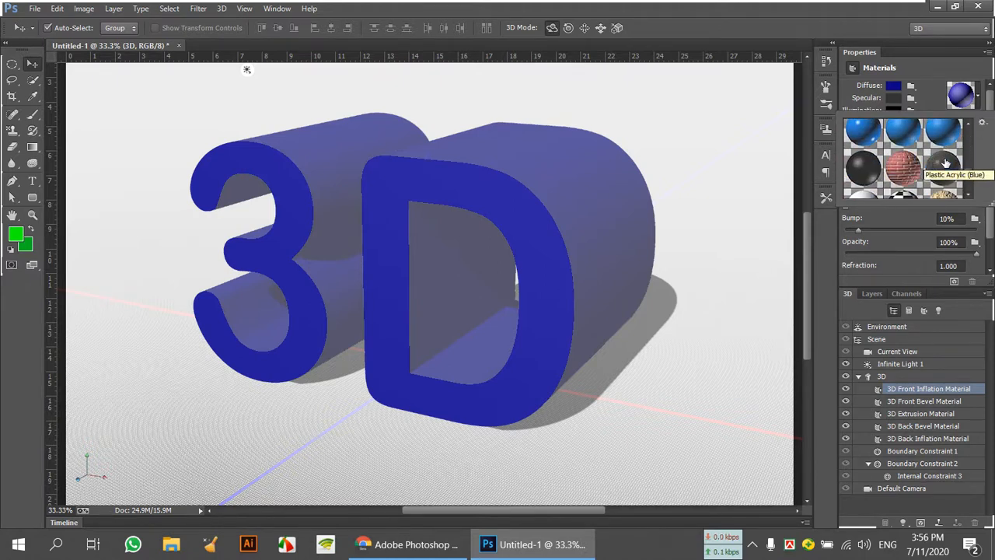
pyautogui.scroll(-3, 945, 162)
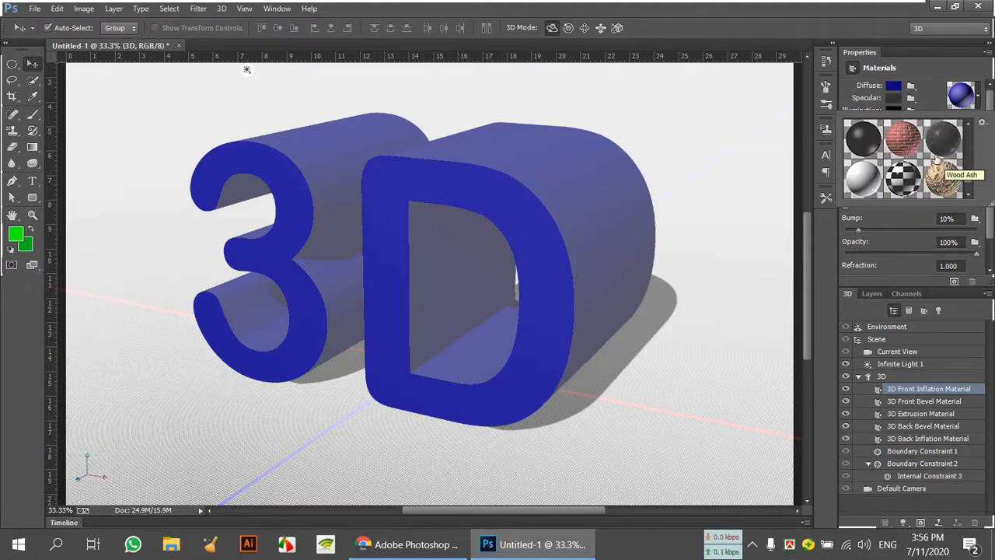
pyautogui.scroll(8, 929, 147)
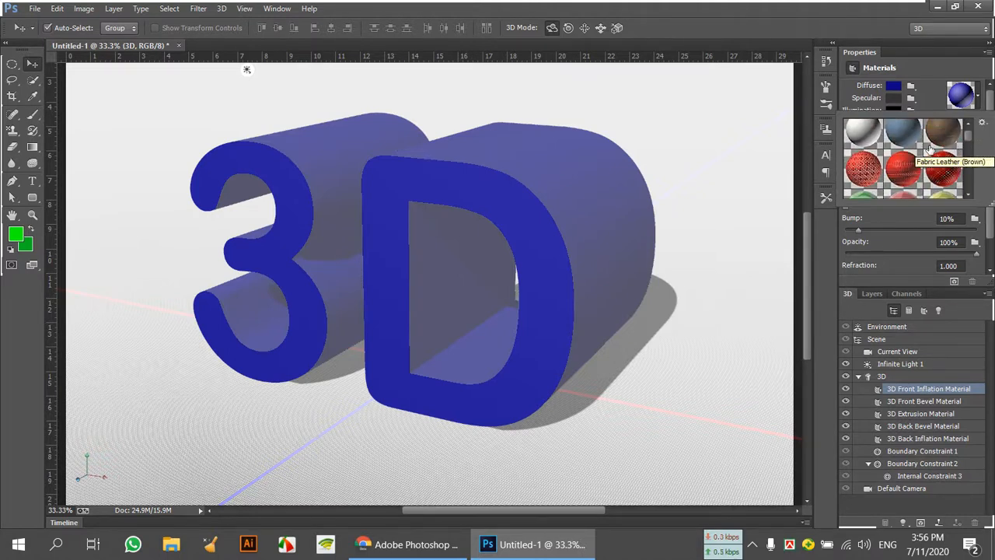
pyautogui.click(862, 173)
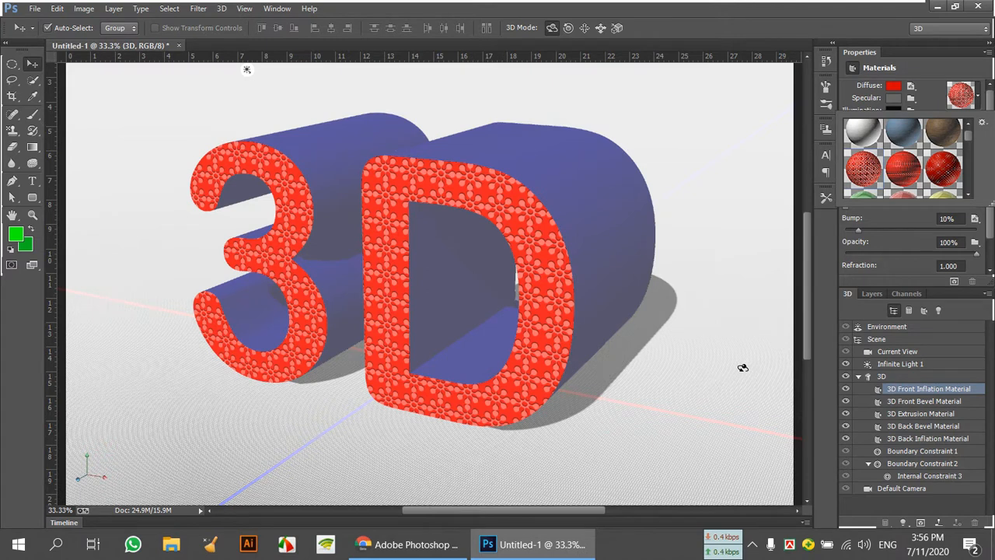
# - Change the 3D Front Inflation Material to the red brick preset
pyautogui.scroll(-4, 905, 187)
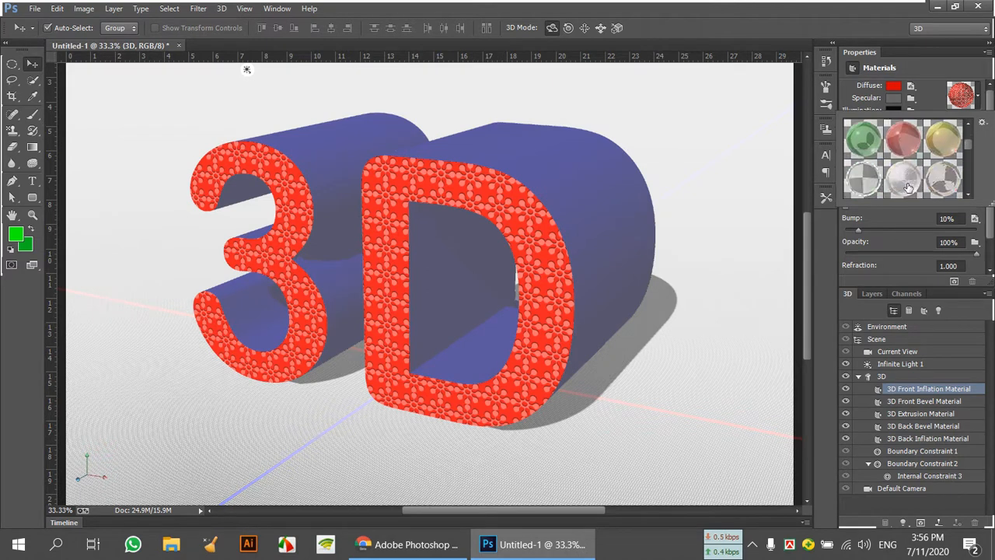
pyautogui.scroll(-4, 919, 184)
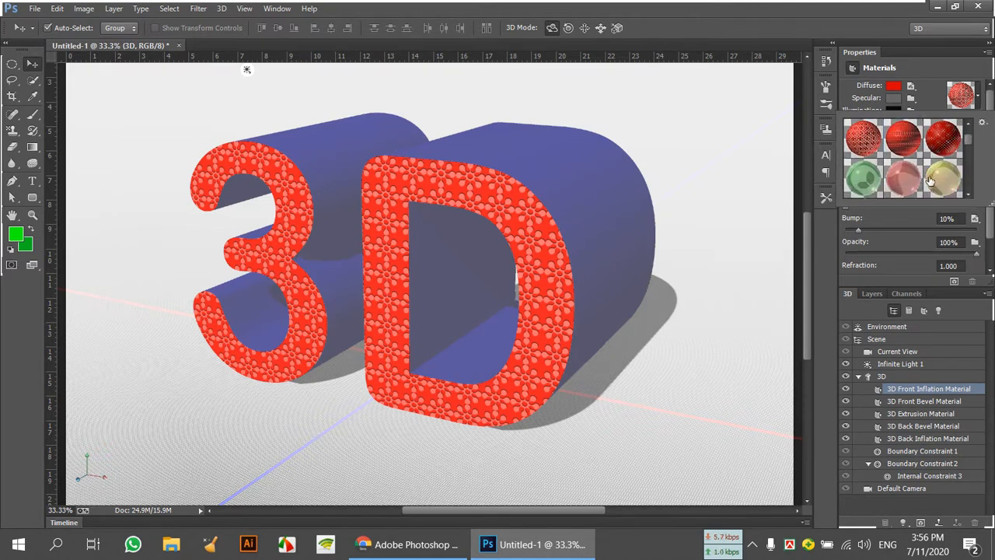
pyautogui.scroll(-5, 932, 177)
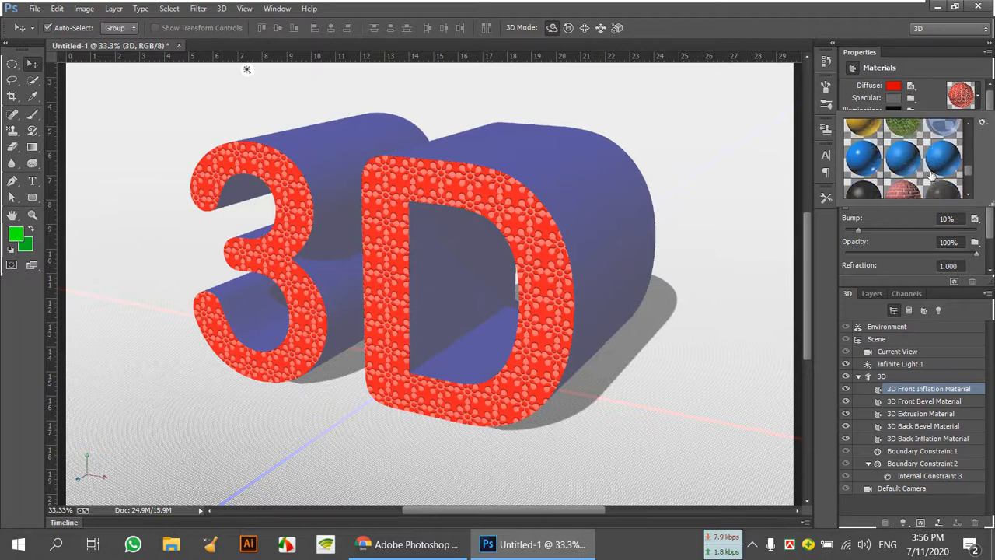
pyautogui.click(903, 167)
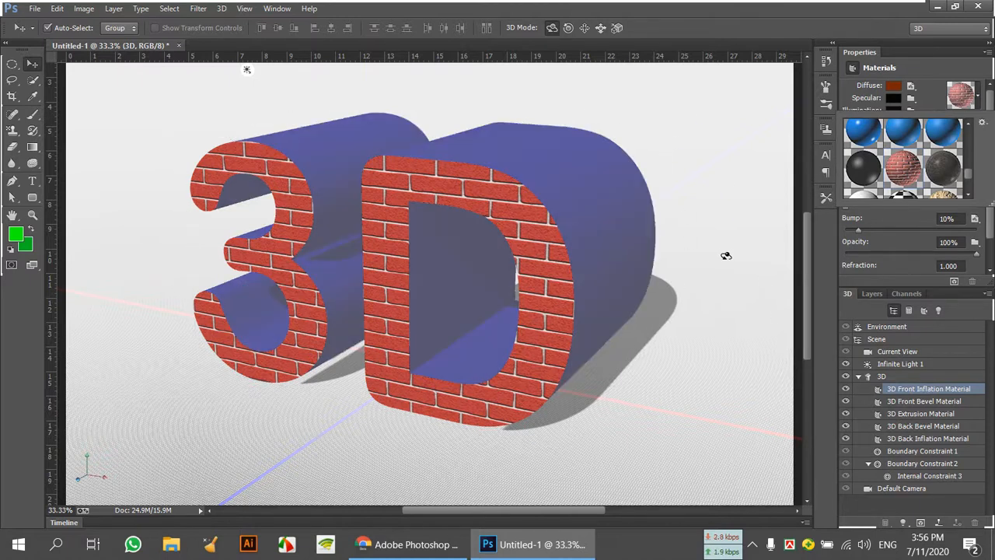
# - Apply the red brick material preset to the 3D Front Bevel Material
pyautogui.click(917, 401)
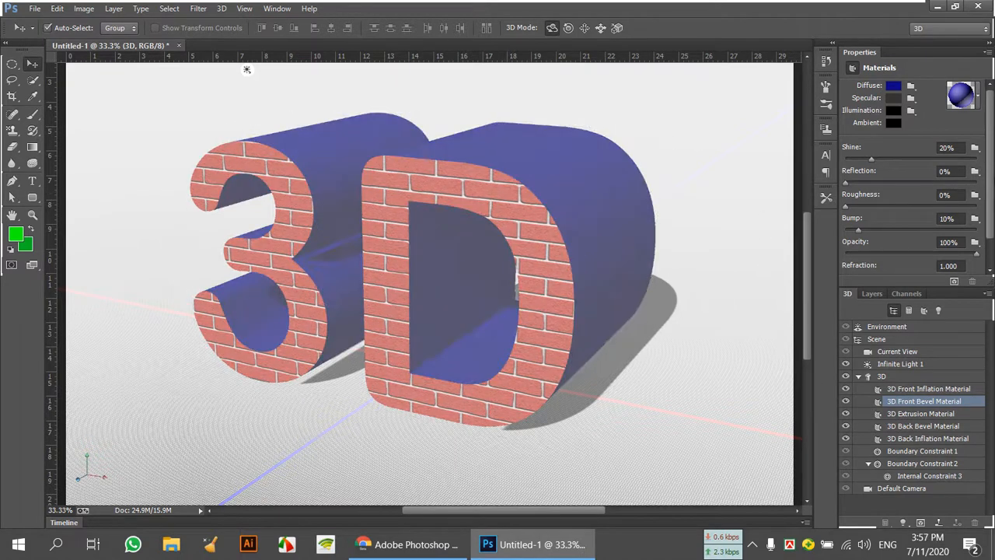
pyautogui.click(970, 101)
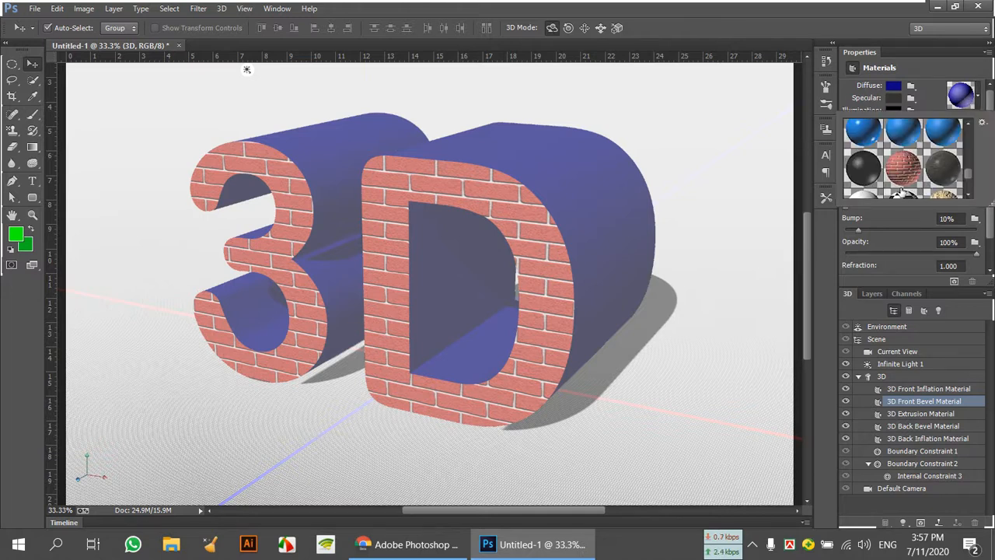
pyautogui.click(905, 169)
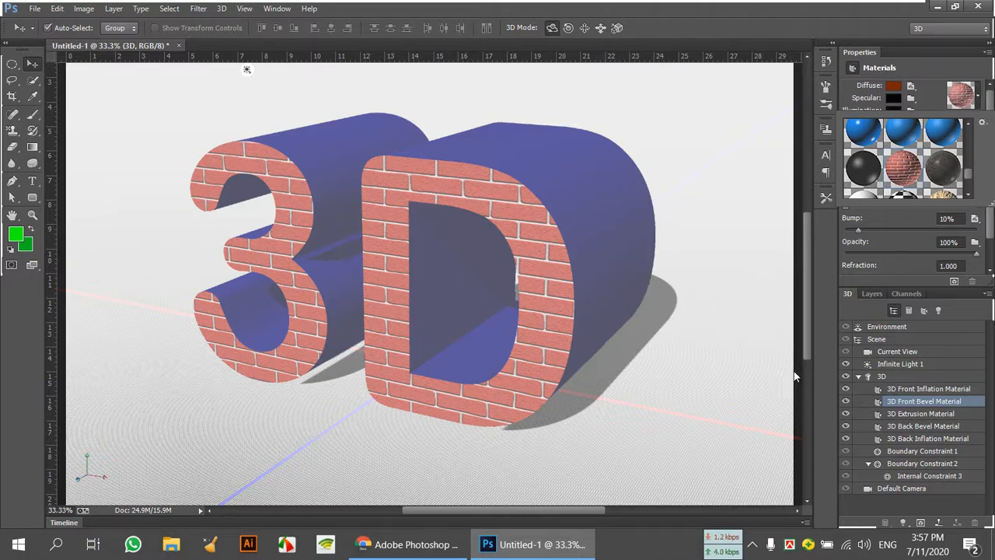
pyautogui.click(848, 405)
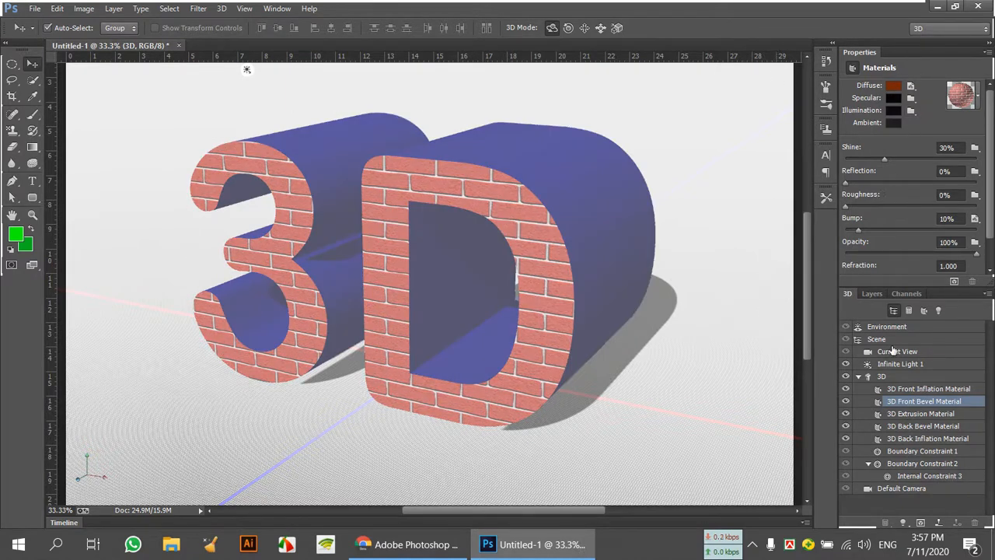
# - Select the Background layer to preview the lettering without the 3D ground plane, and reselect the 3D lettering
pyautogui.click(872, 294)
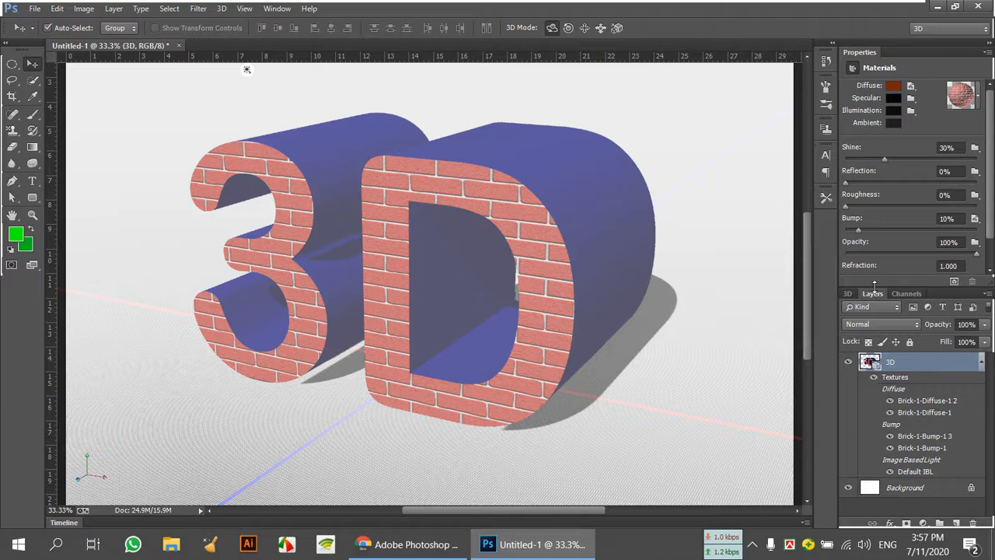
pyautogui.click(871, 489)
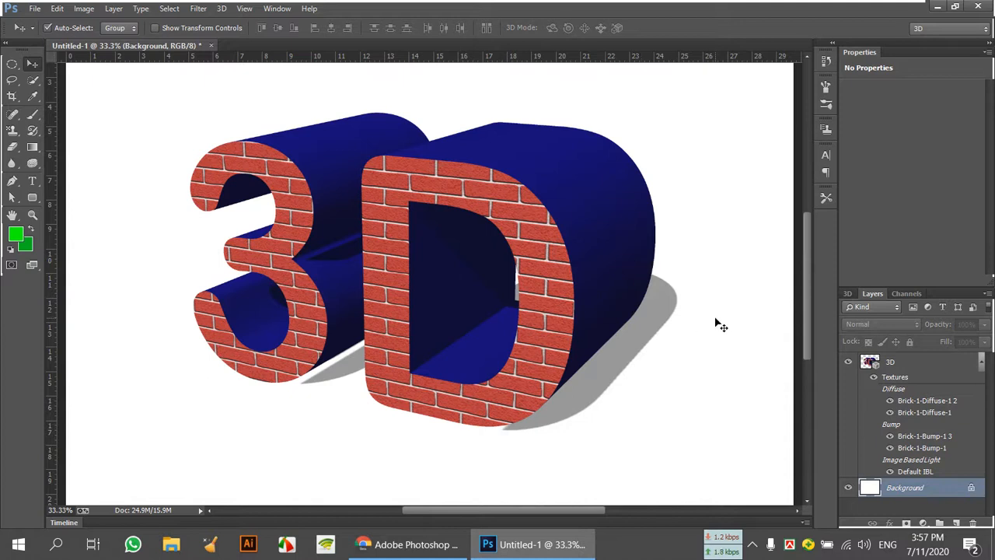
pyautogui.click(846, 293)
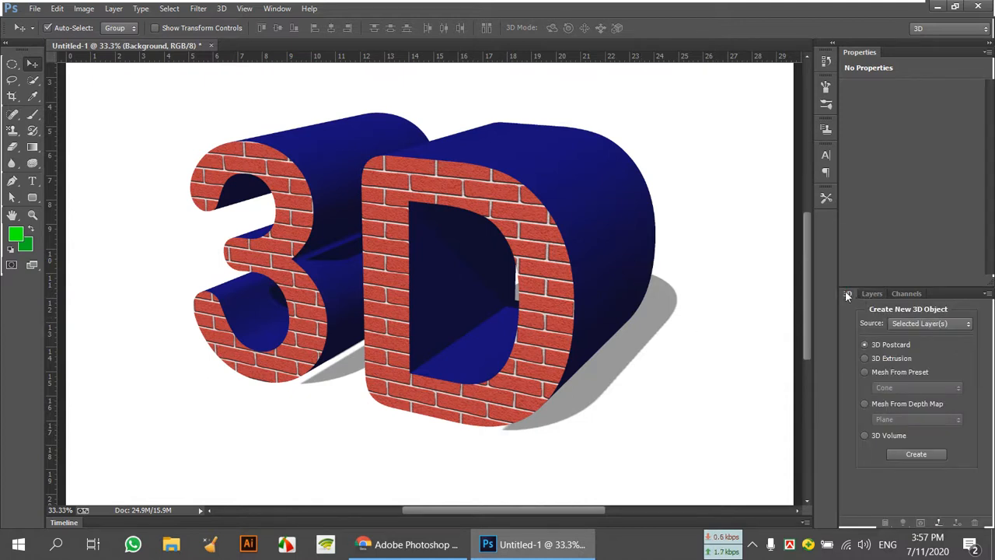
pyautogui.click(571, 257)
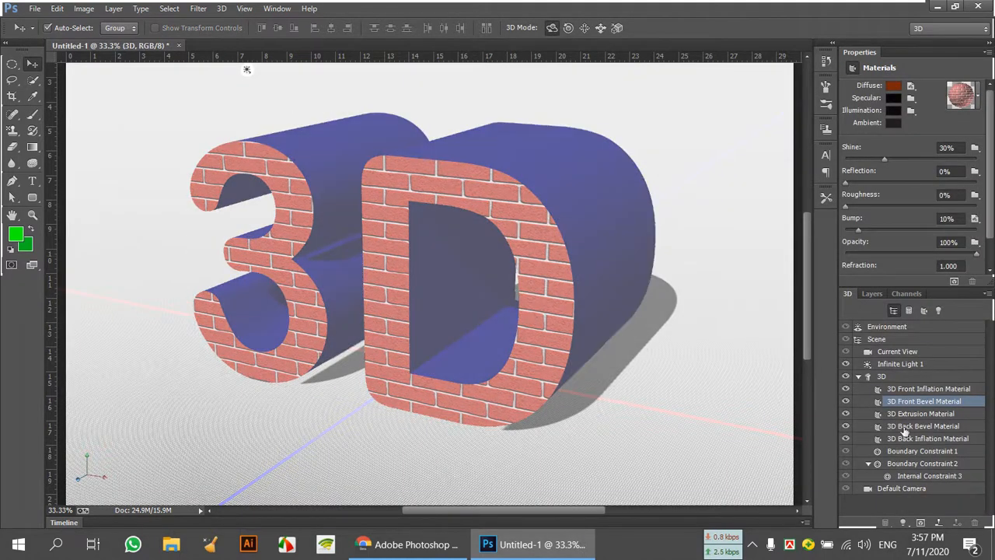
# - Hide the 3D Front Bevel Material, and toggle the visibility of the 3D Extrusion Material off and back on
pyautogui.click(846, 401)
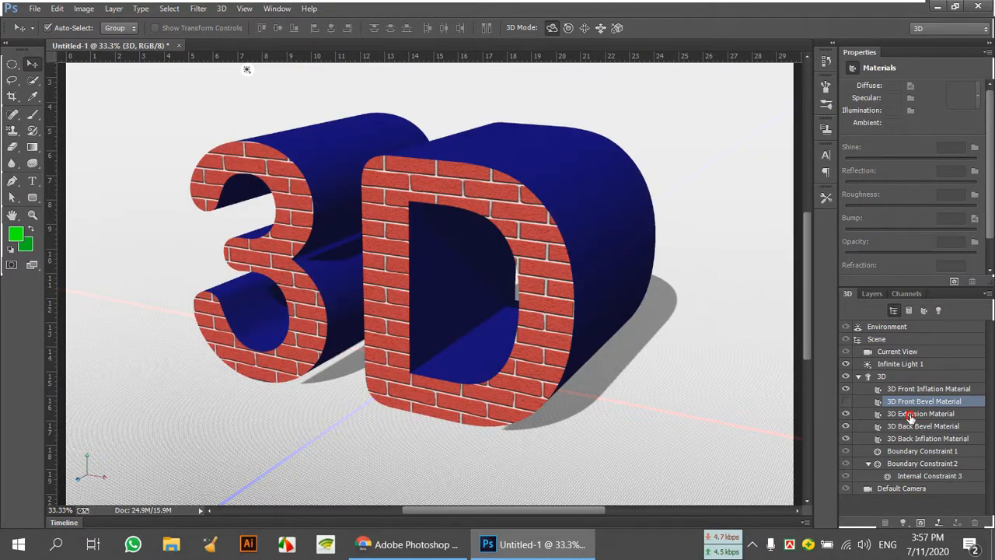
pyautogui.click(914, 414)
pyautogui.click(847, 414)
pyautogui.click(848, 414)
pyautogui.click(849, 414)
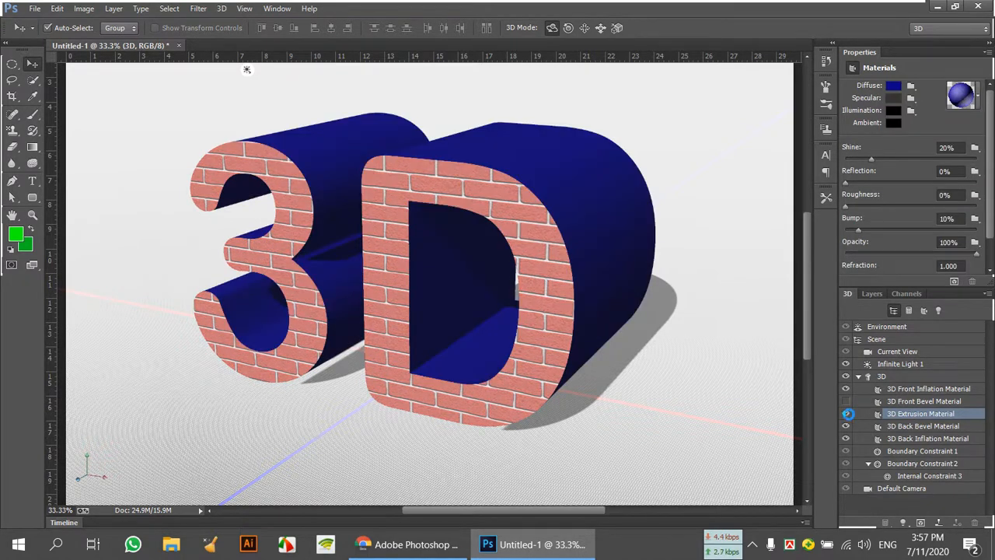
pyautogui.click(849, 414)
# - Try the Wood Cork and red brick material presets on the 3D Extrusion Material
pyautogui.click(965, 104)
pyautogui.scroll(-2, 926, 177)
pyautogui.click(914, 183)
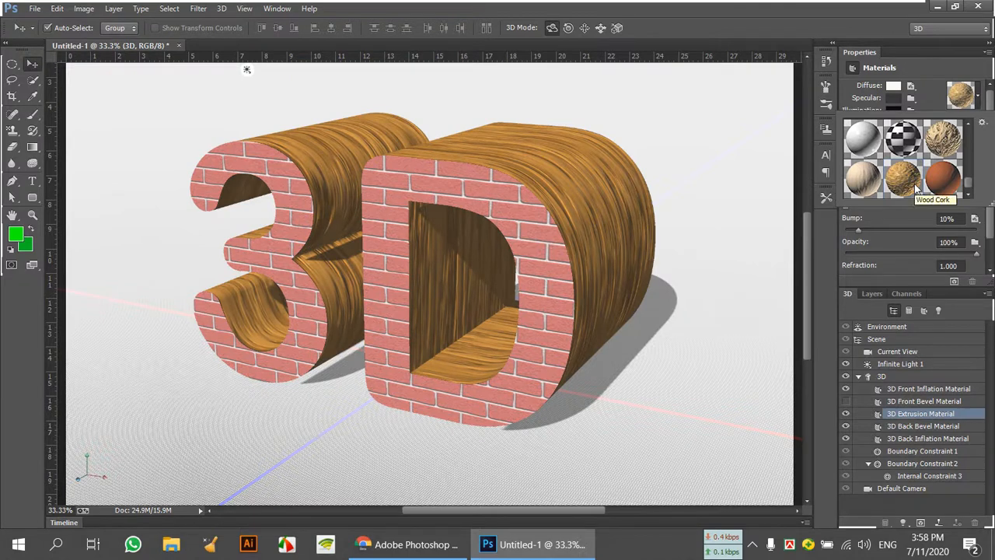
pyautogui.click(915, 188)
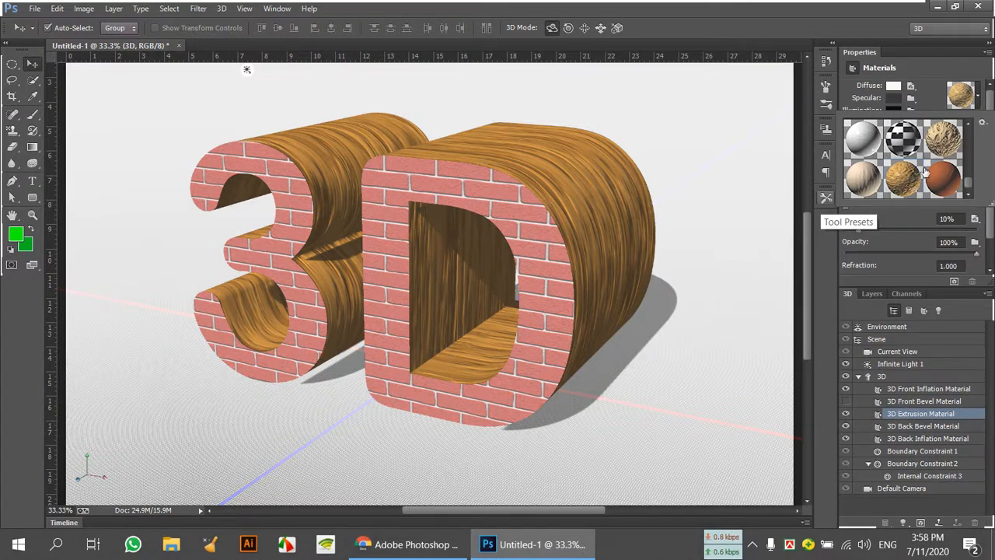
pyautogui.scroll(3, 906, 183)
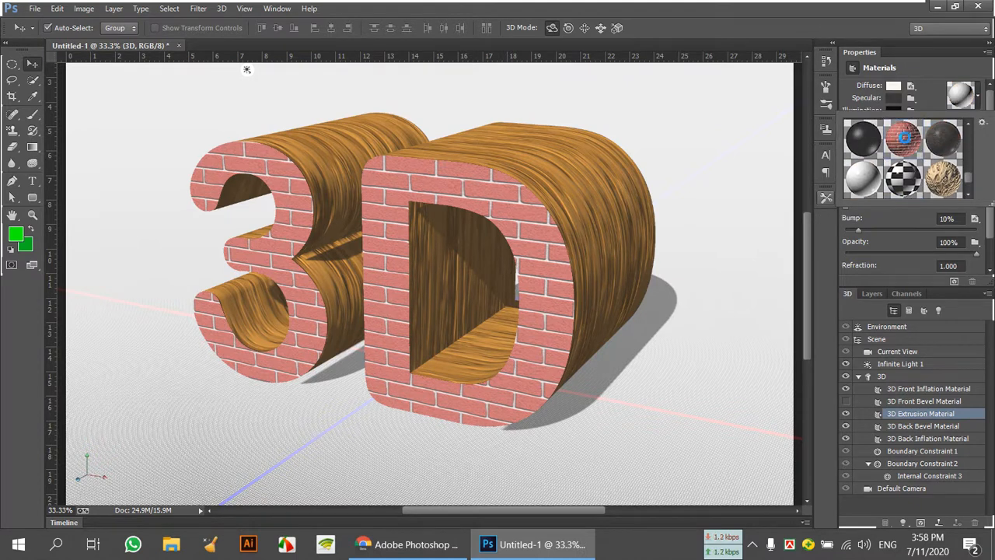
pyautogui.click(904, 138)
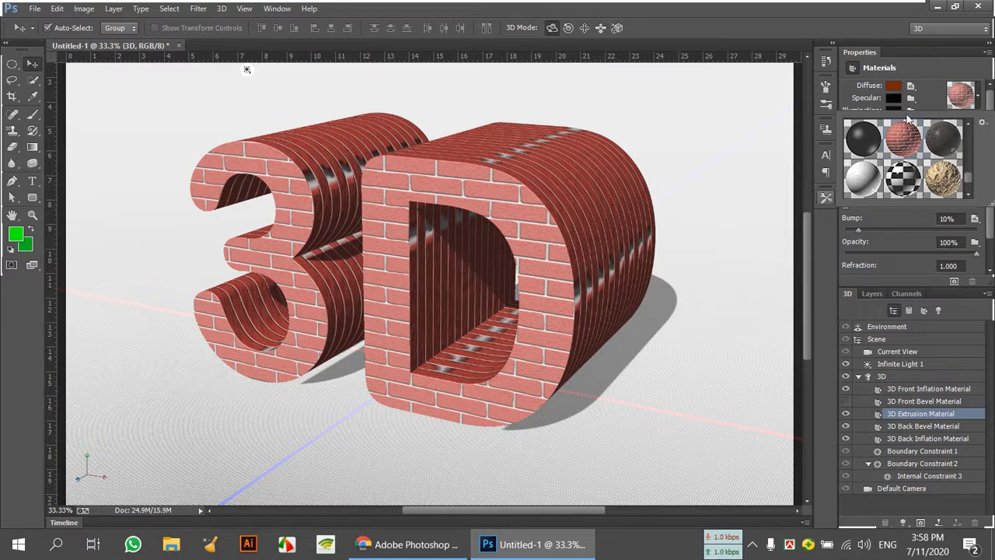
# - Try the plain blue and green grass material presets on the 3D Extrusion Material
pyautogui.scroll(-1, 907, 157)
pyautogui.scroll(-4, 907, 156)
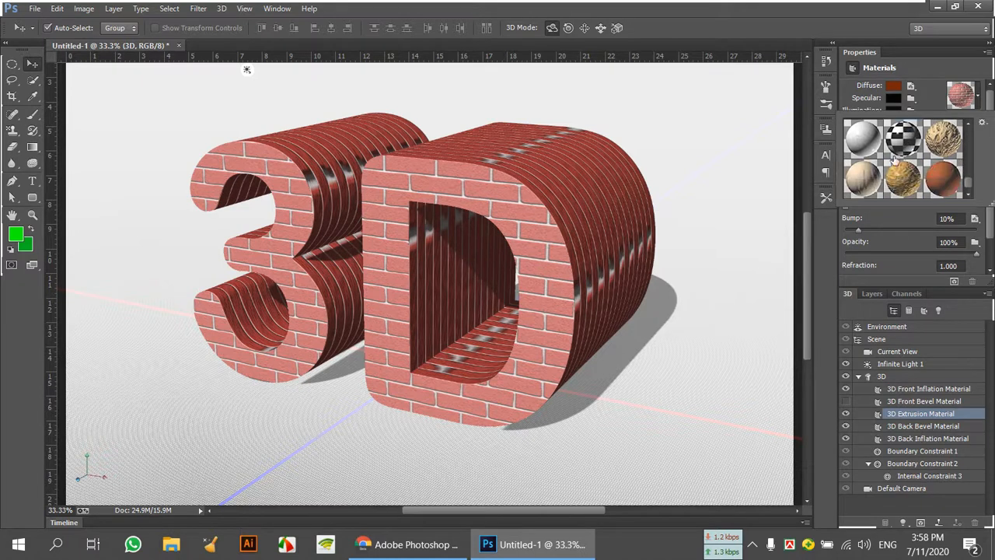
pyautogui.click(907, 158)
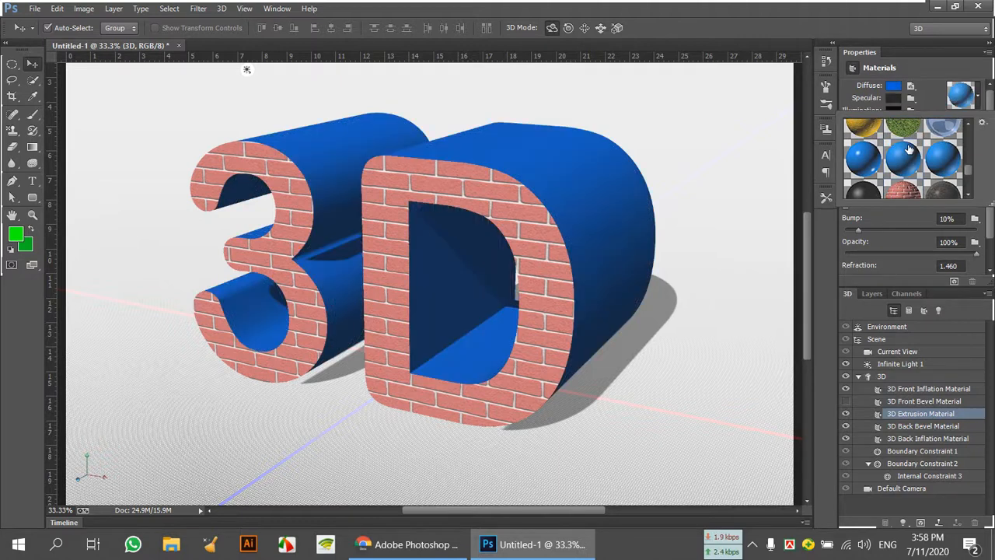
pyautogui.scroll(3, 907, 154)
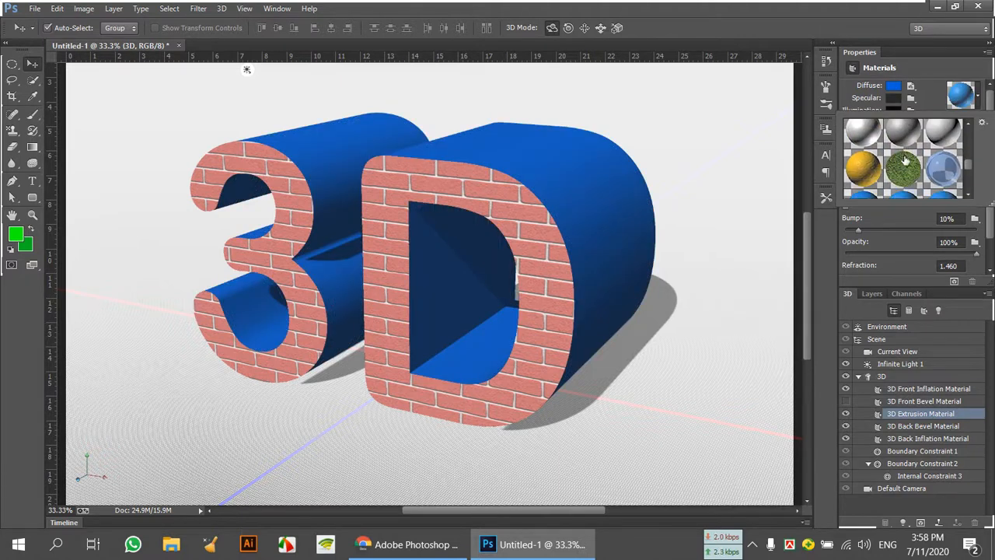
pyautogui.click(903, 155)
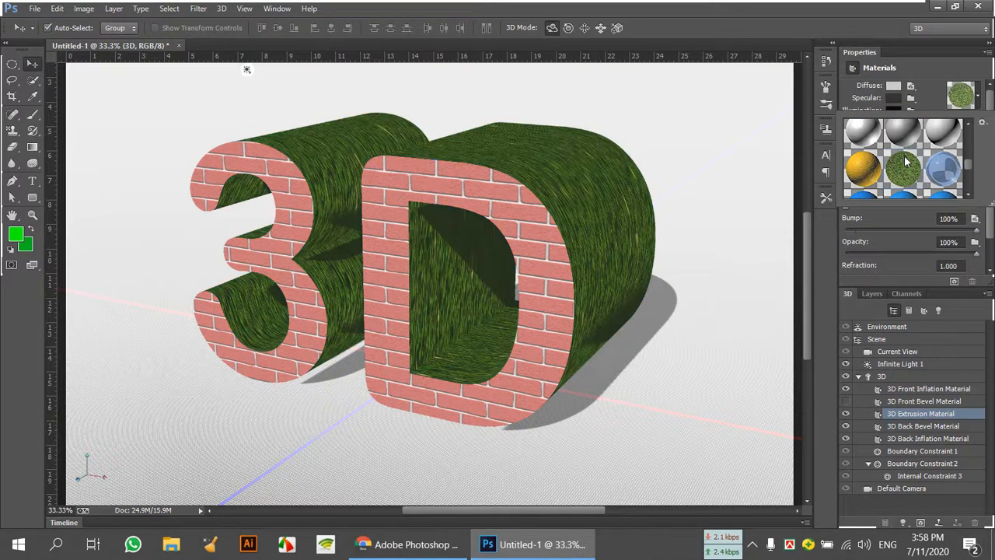
# - Try the transparent red glass and dark brown wood material presets on the 3D Extrusion Material
pyautogui.scroll(5, 892, 138)
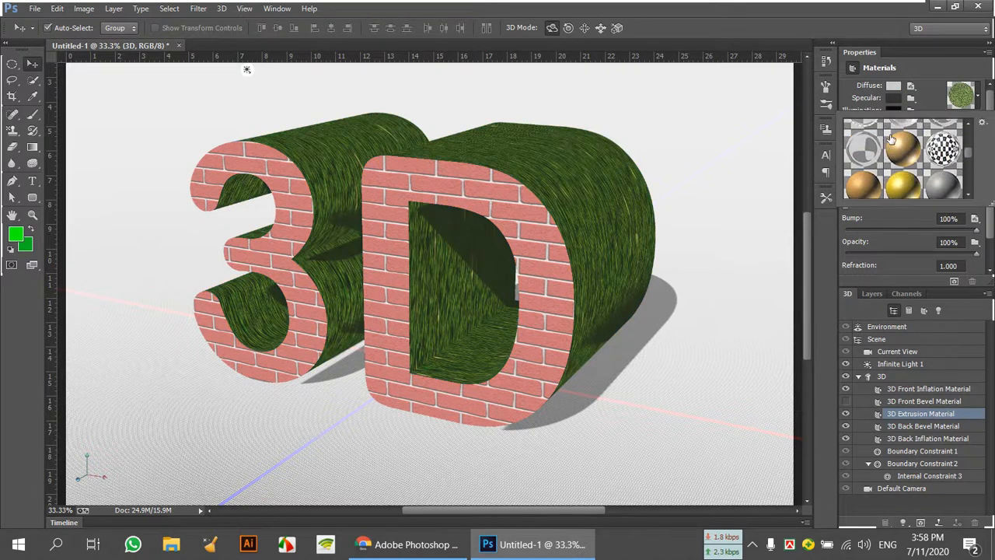
pyautogui.scroll(1, 894, 140)
pyautogui.click(911, 160)
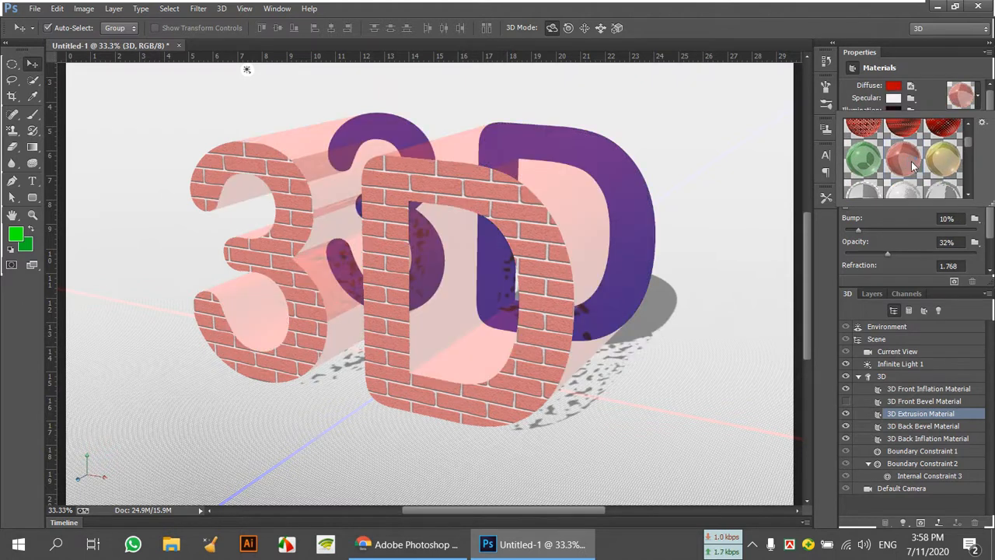
pyautogui.scroll(2, 911, 160)
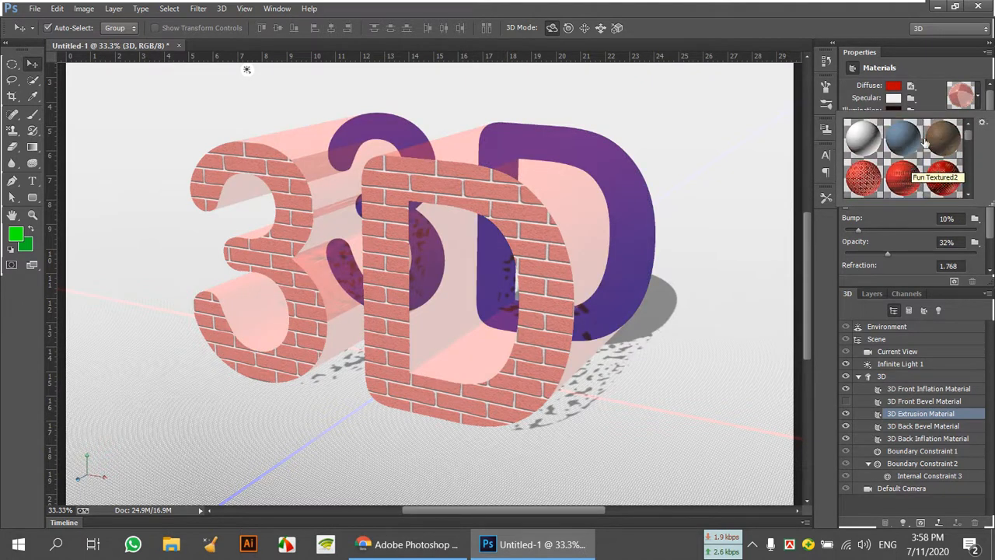
pyautogui.click(938, 131)
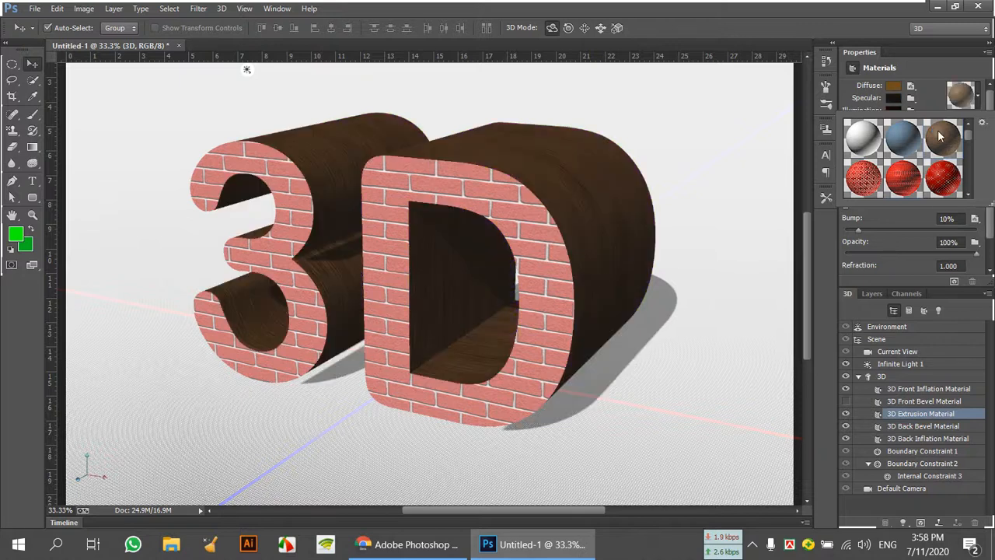
# - Apply the red brick material preset to the 3D Extrusion Material
pyautogui.scroll(-4, 925, 154)
pyautogui.scroll(-3, 925, 152)
pyautogui.click(904, 152)
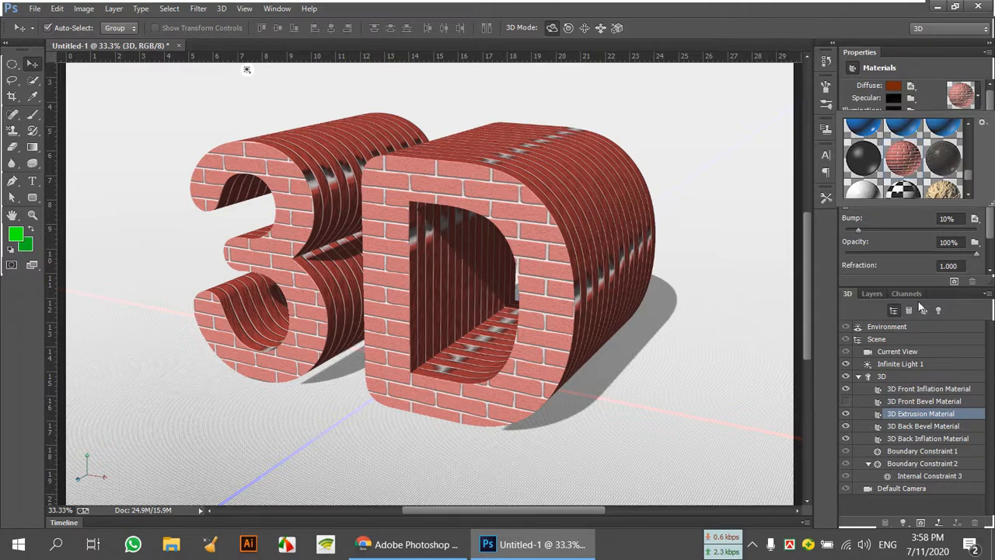
# - Toggle the visibility of the 3D Back Bevel Material, and apply the rough tan Ash material preset to it
pyautogui.click(924, 426)
pyautogui.click(847, 426)
pyautogui.click(847, 425)
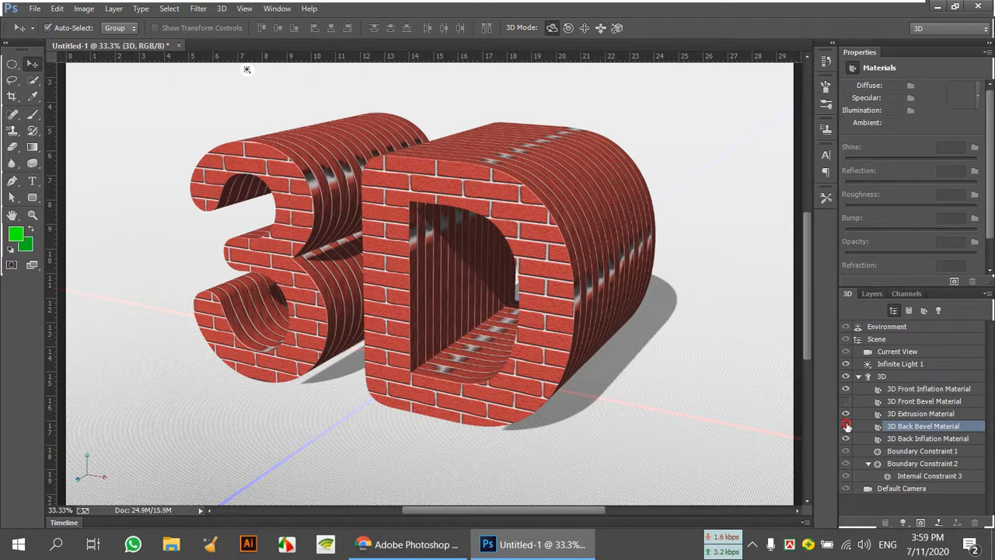
pyautogui.click(846, 426)
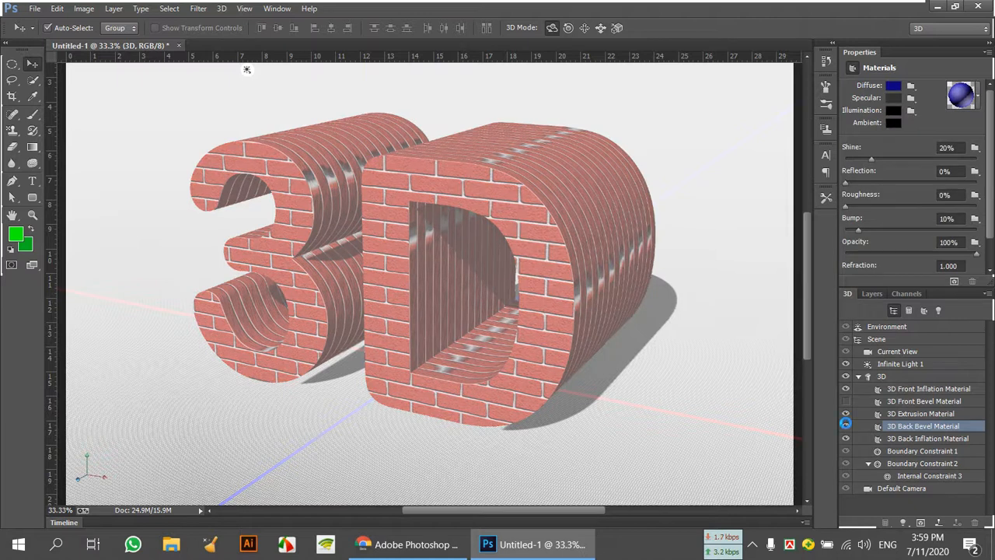
pyautogui.click(846, 426)
pyautogui.click(964, 99)
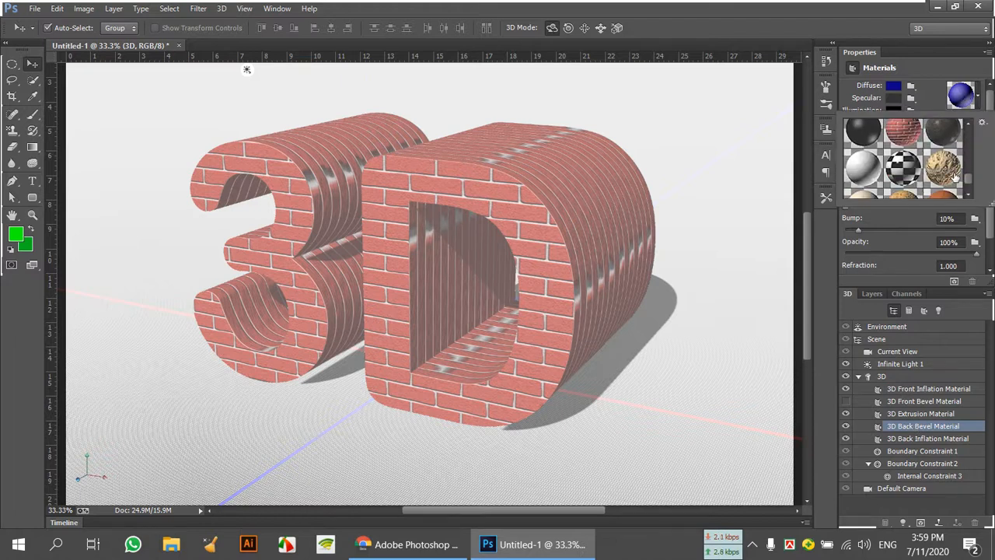
pyautogui.click(948, 168)
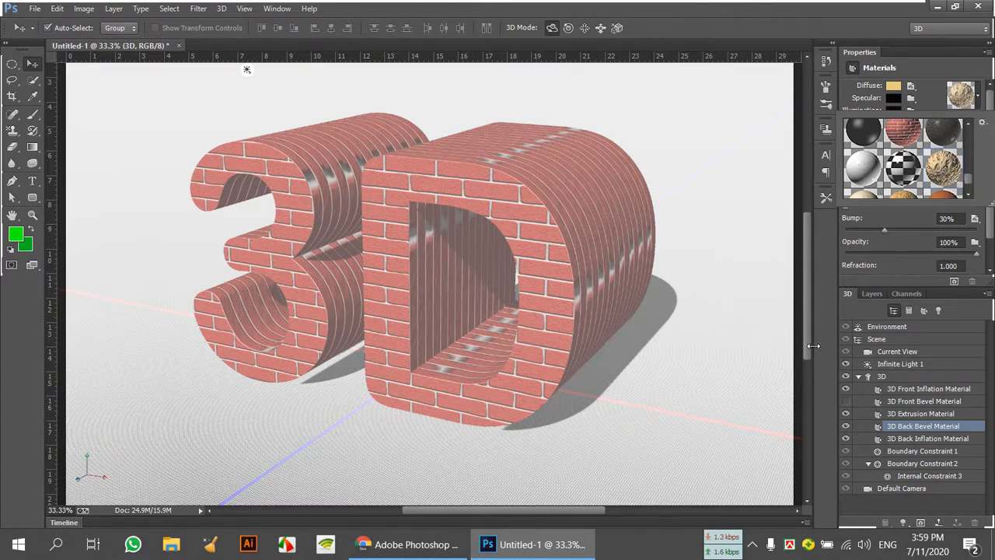
# - Toggle the visibility of the 3D Back Inflation Material to check which surface it covers, and leave it visible
pyautogui.click(933, 439)
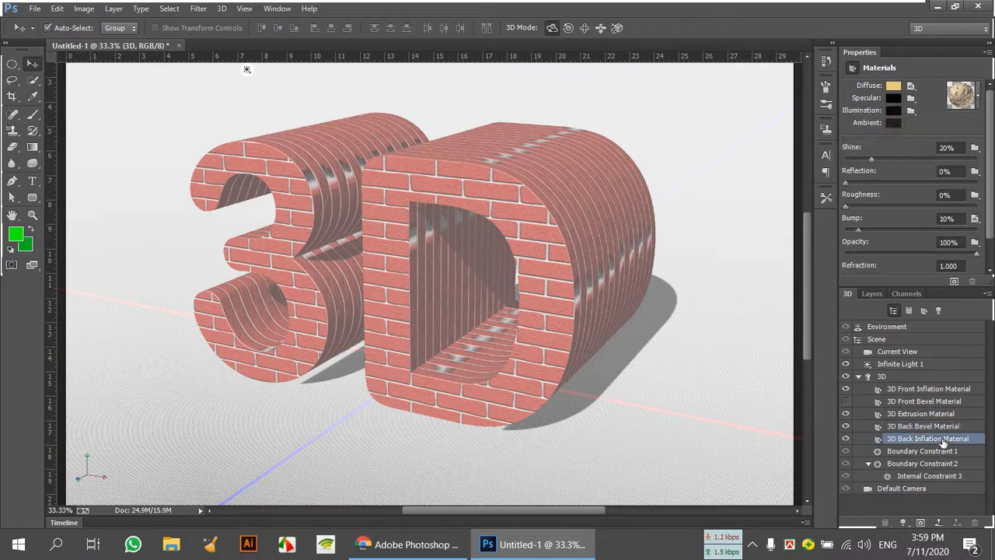
pyautogui.click(848, 439)
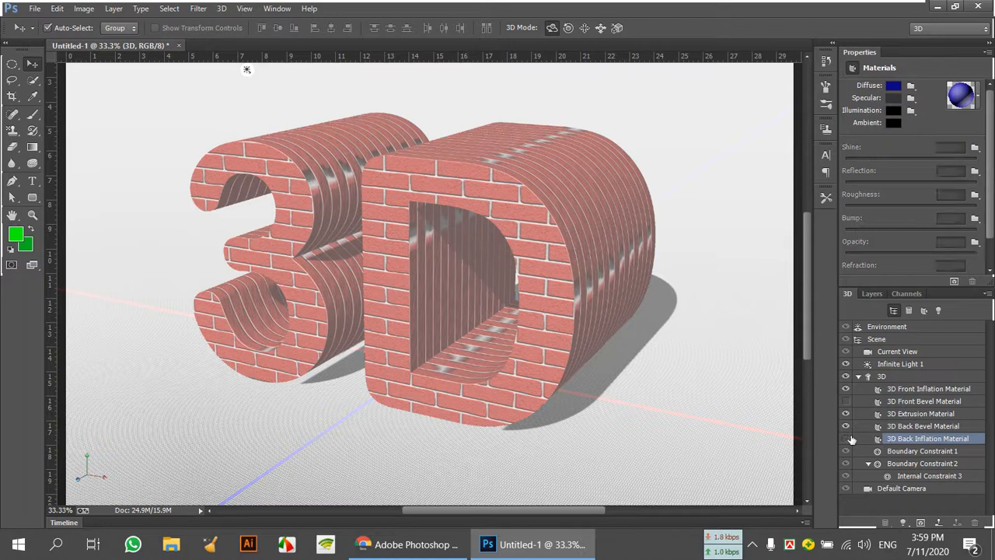
pyautogui.click(847, 439)
pyautogui.click(848, 438)
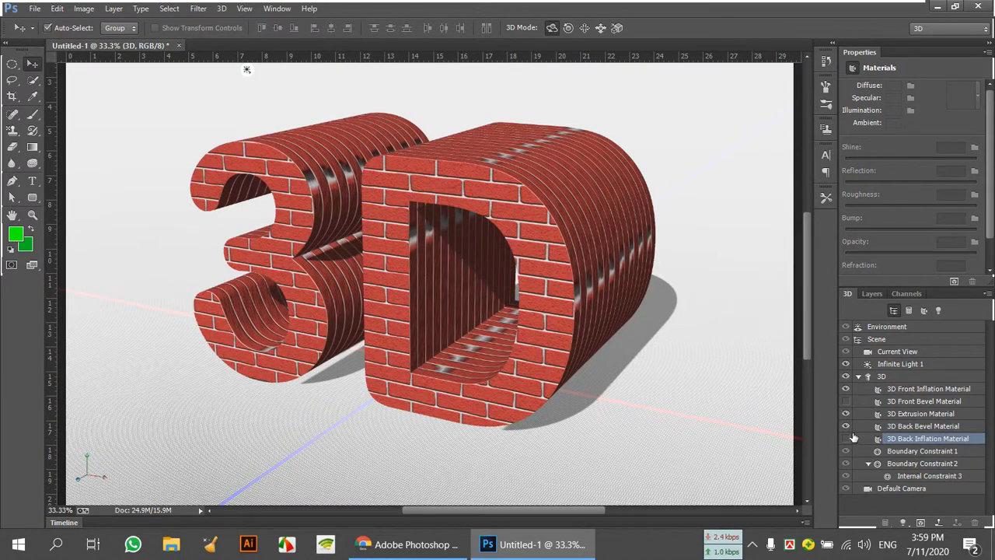
pyautogui.click(847, 439)
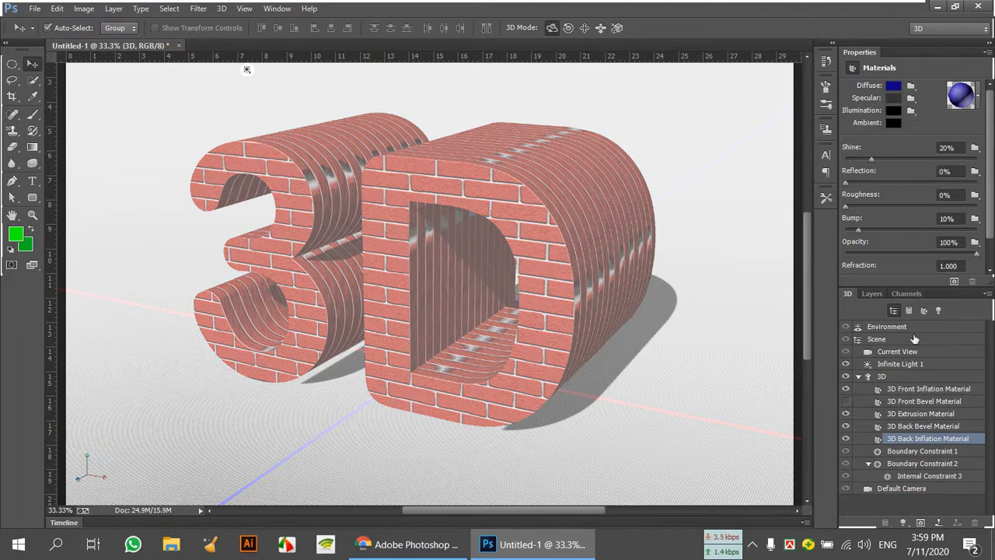
# - Preview the fully bricked lettering on plain white by selecting the Background layer
pyautogui.click(872, 293)
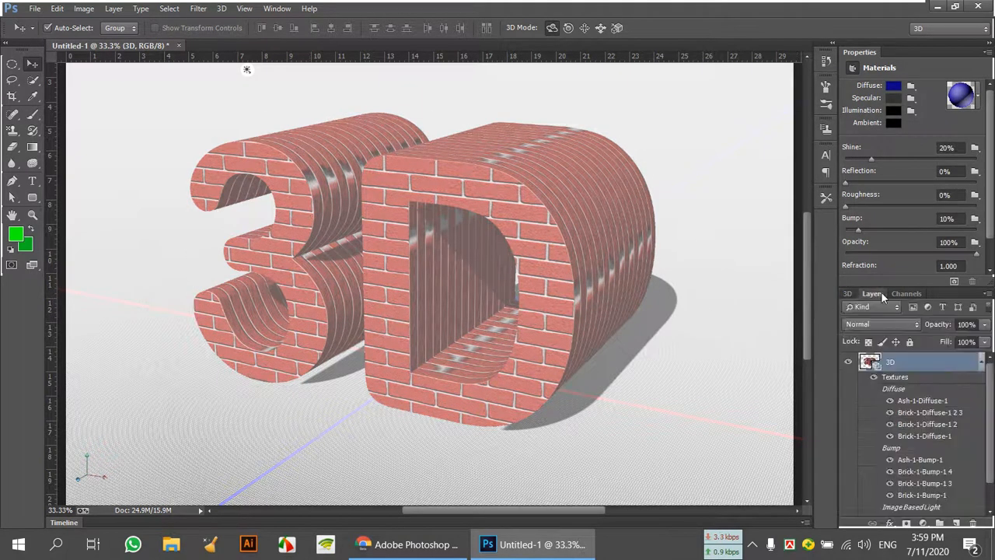
pyautogui.scroll(-2, 921, 471)
pyautogui.click(909, 506)
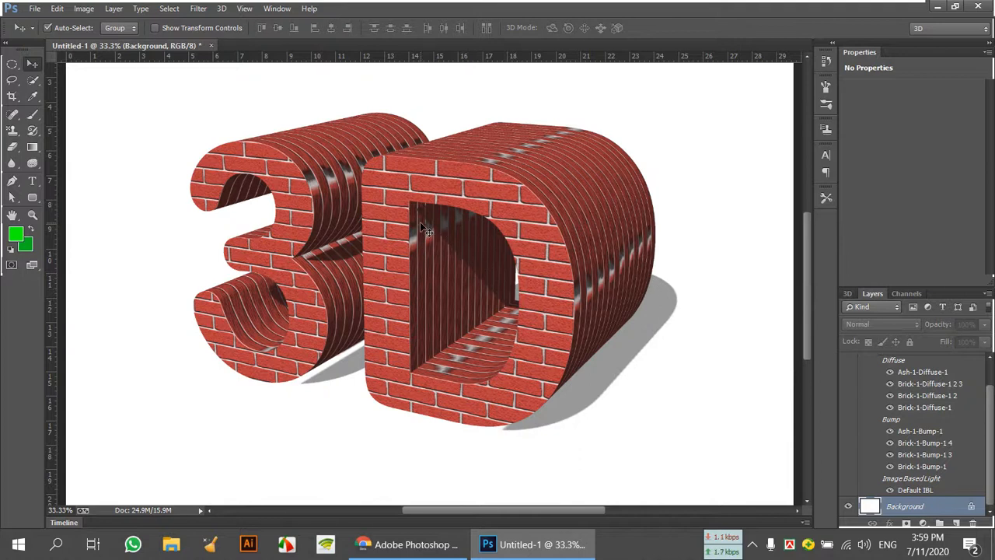
# - Select the 3D lettering mesh on the canvas and scale it down slightly and uniformly
pyautogui.click(395, 216)
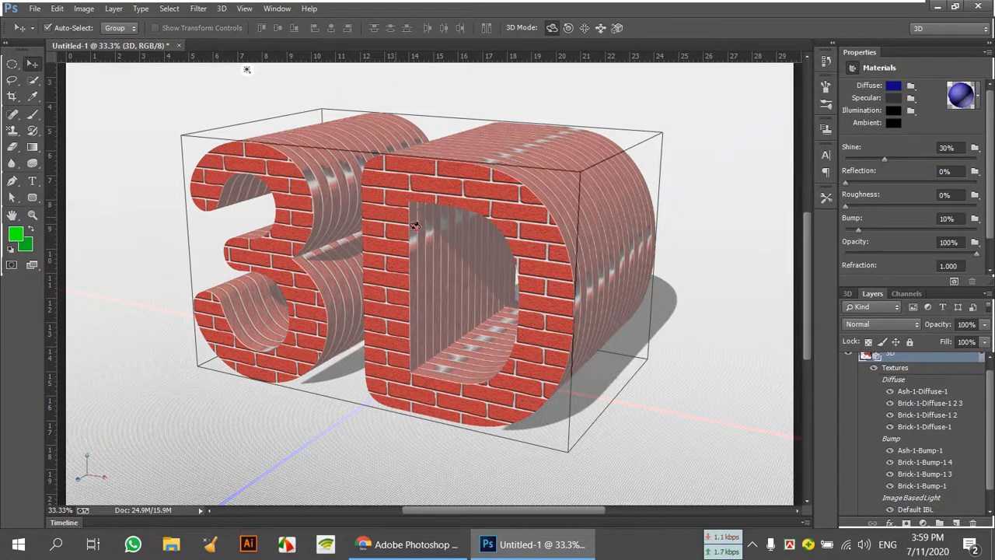
pyautogui.click(550, 230)
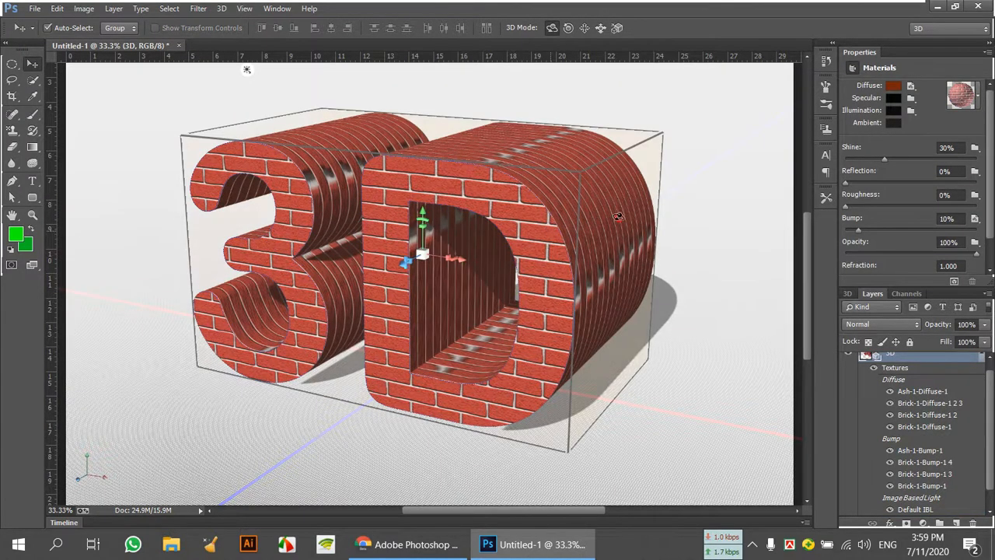
pyautogui.moveTo(426, 258); pyautogui.dragTo(293, 287)
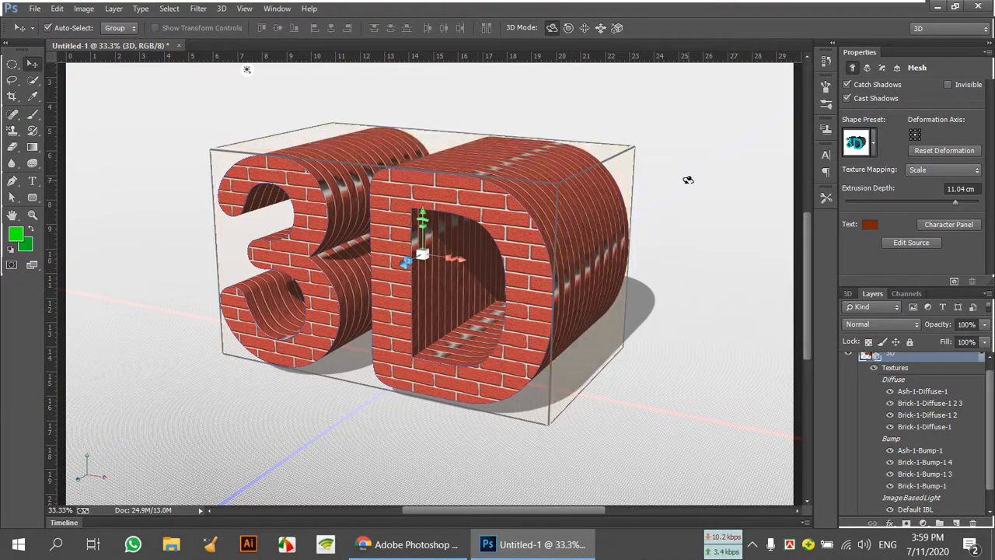
# - Rotate the 3D lettering to view its sides, and turn it back so the brick front faces the viewer at a slight angle
pyautogui.moveTo(722, 228); pyautogui.dragTo(582, 475)
pyautogui.moveTo(562, 552); pyautogui.dragTo(596, 118)
pyautogui.moveTo(300, 152); pyautogui.dragTo(540, 127)
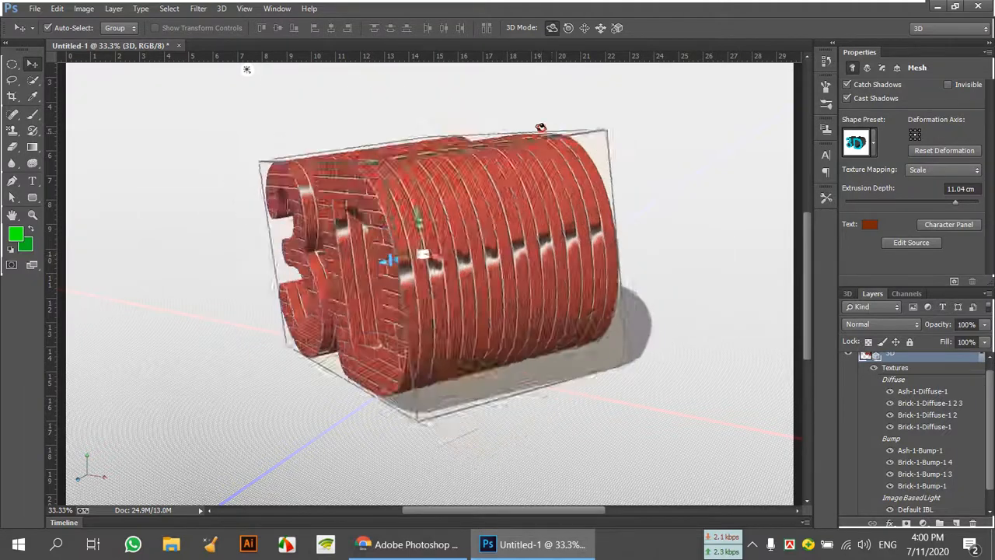
pyautogui.moveTo(648, 136); pyautogui.dragTo(631, 204)
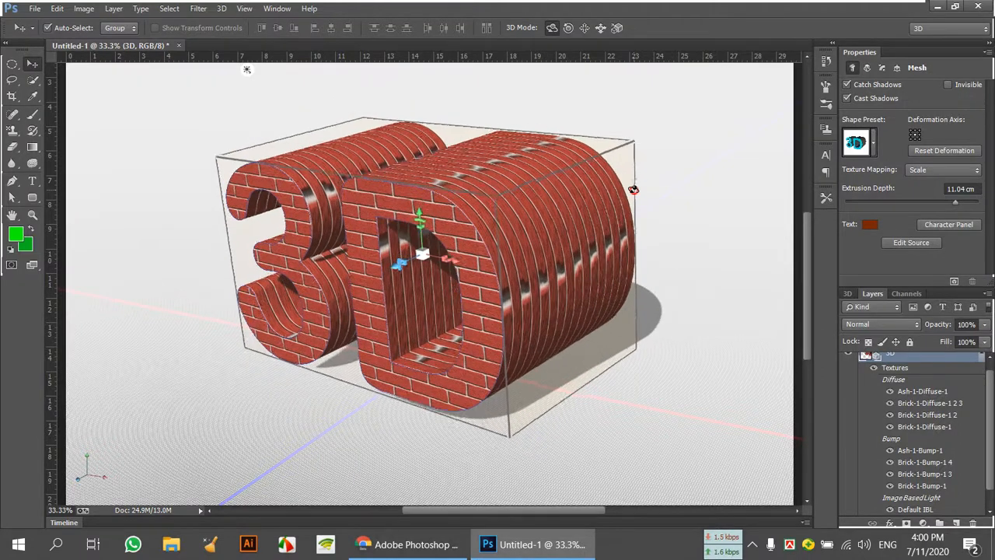
pyautogui.moveTo(660, 156); pyautogui.dragTo(731, 178)
pyautogui.moveTo(731, 177)
pyautogui.mouseDown()
pyautogui.moveTo(726, 187)
pyautogui.moveTo(702, 150)
pyautogui.moveTo(699, 184)
pyautogui.moveTo(723, 179)
pyautogui.mouseUp()
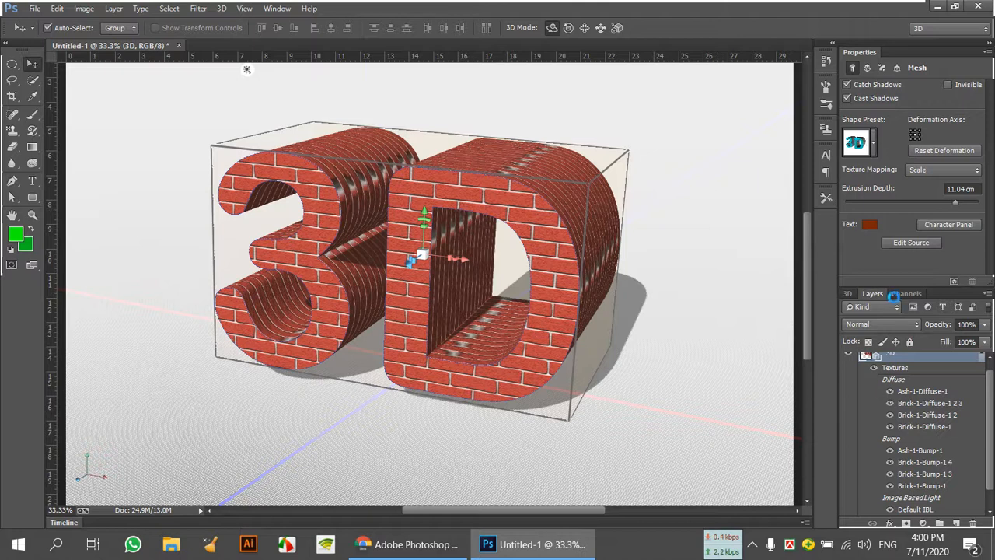
# - Select the Background layer to show the rotated brick lettering on plain white
pyautogui.scroll(-1, 866, 425)
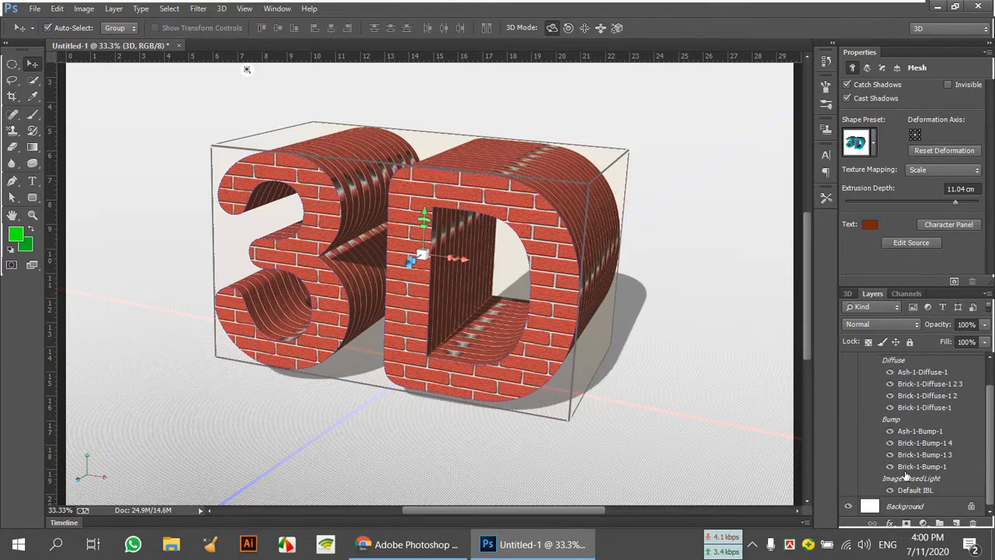
pyautogui.click(905, 506)
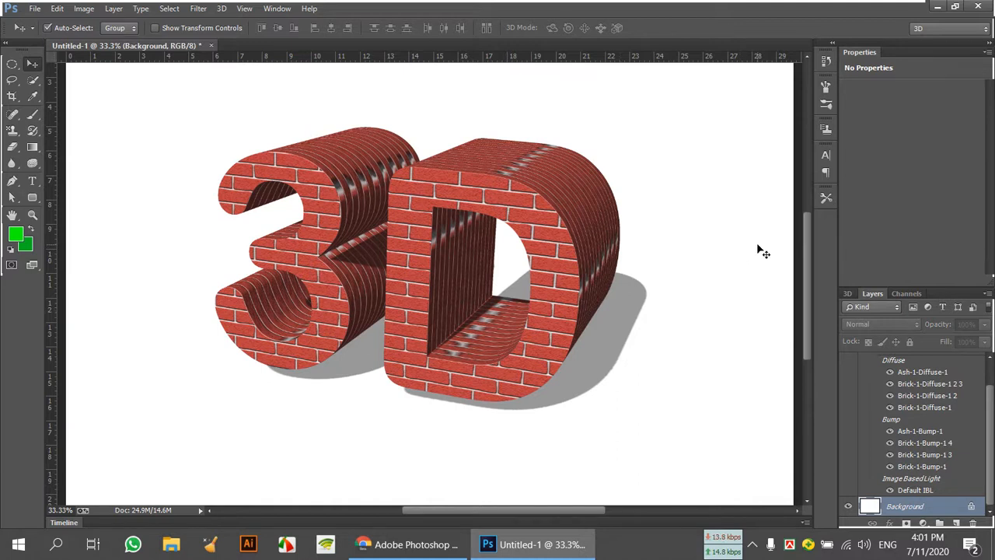
pyautogui.click(34, 8)
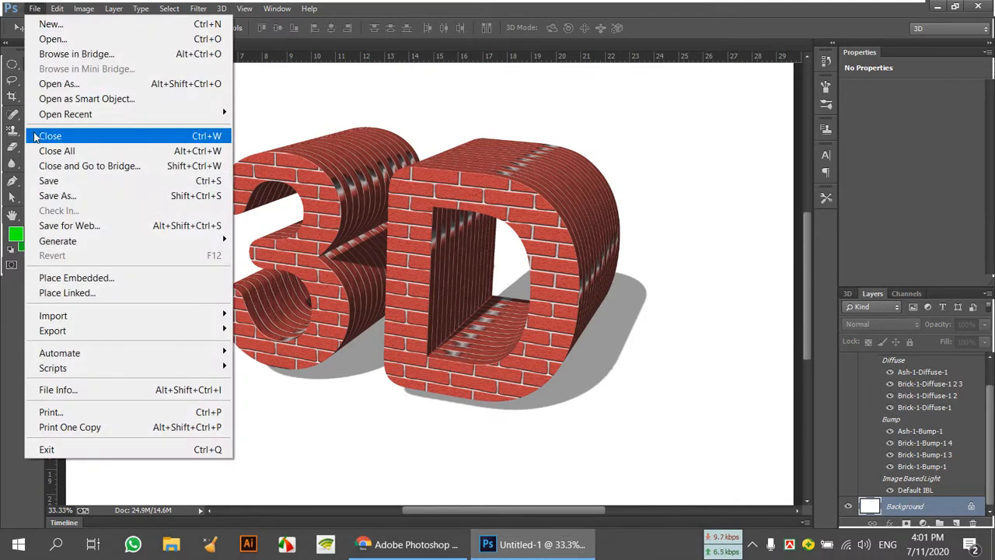
pyautogui.click(56, 196)
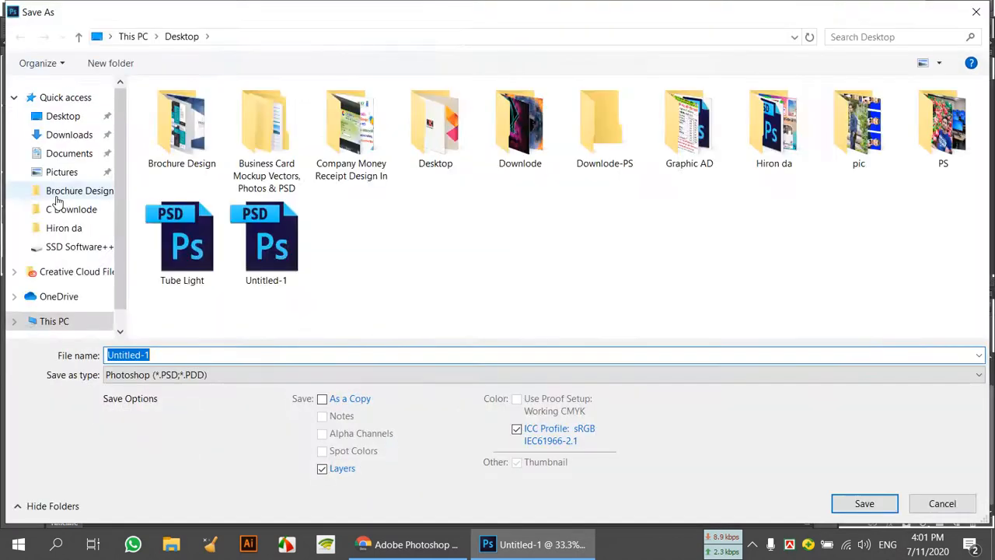
pyautogui.click(958, 506)
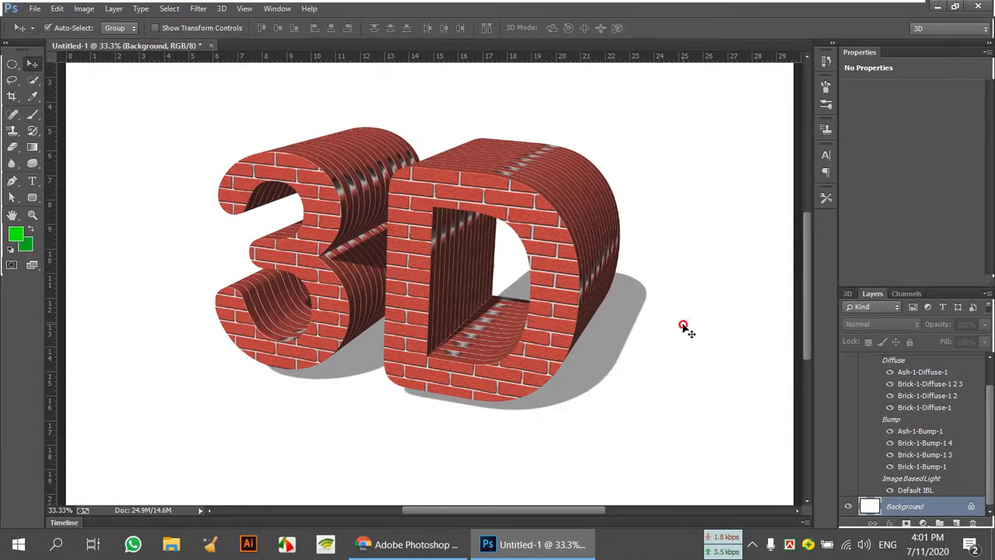
pyautogui.click(683, 326)
# - Unlock the Background layer into a regular layer and fill it with the dark green background colour
pyautogui.click(917, 506)
pyautogui.click(970, 506)
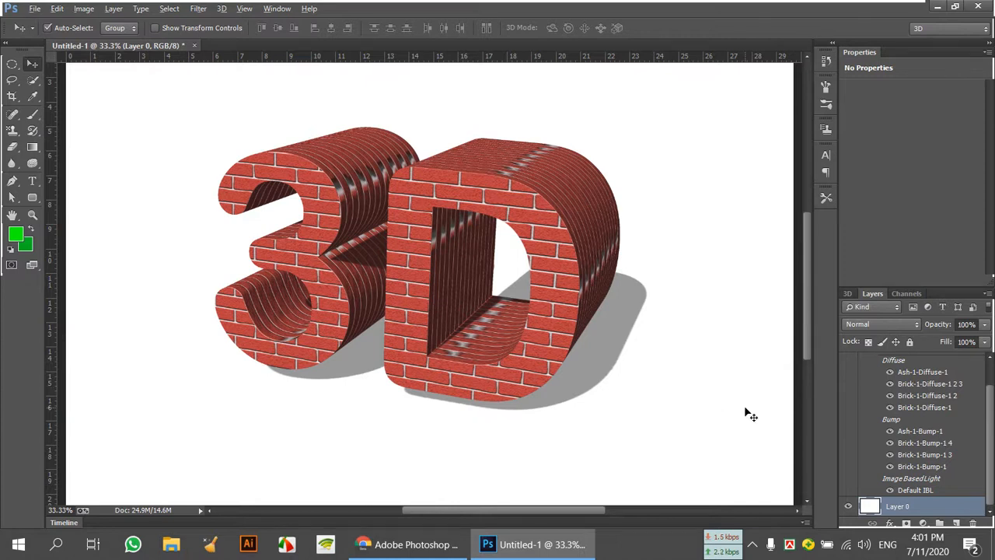
pyautogui.hotkey('alt', 'BackSpace')
pyautogui.hotkey('ctrl', 'BackSpace')
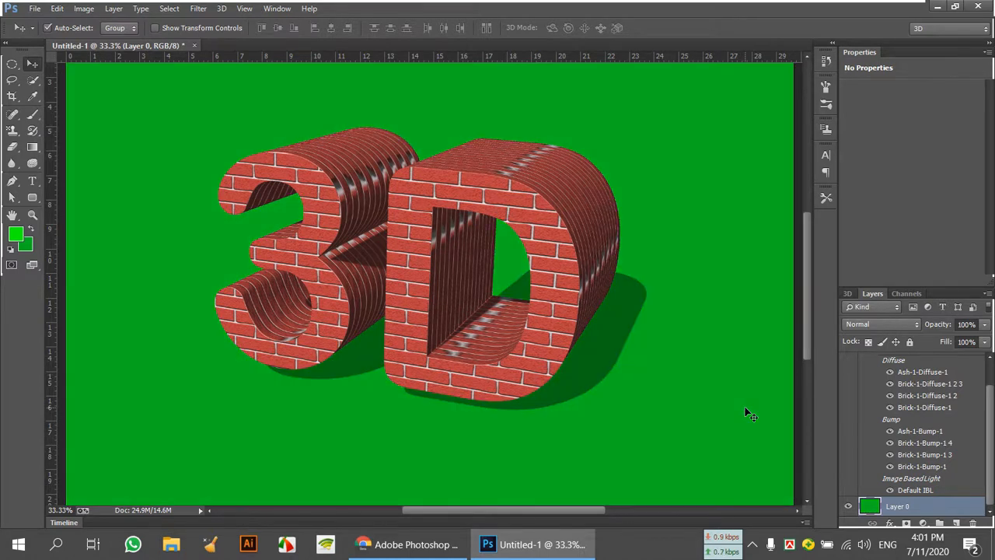
# - Set the foreground colour to cyan 00f6ff and the background colour to yellow-green d2ff00
pyautogui.click(15, 233)
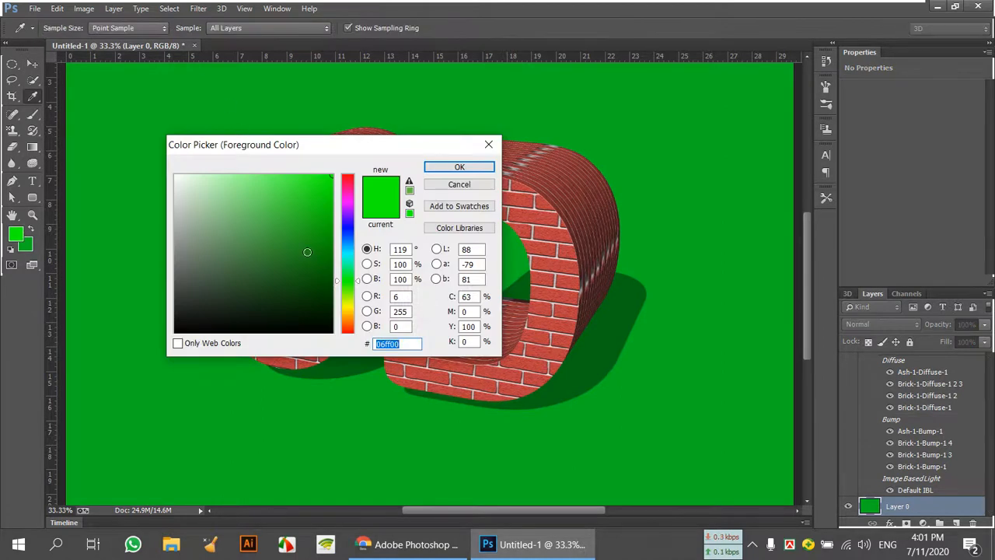
pyautogui.click(348, 228)
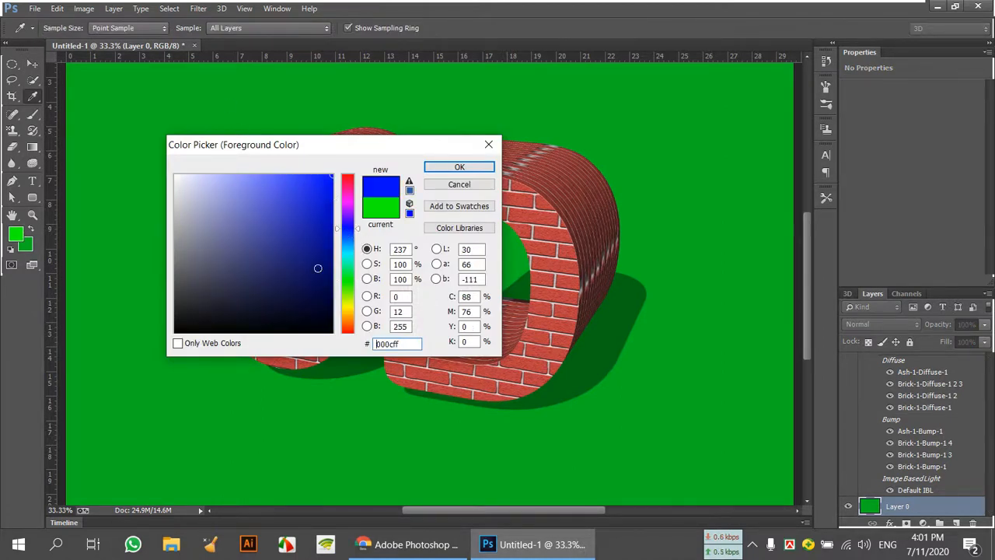
pyautogui.click(350, 256)
pyautogui.click(460, 164)
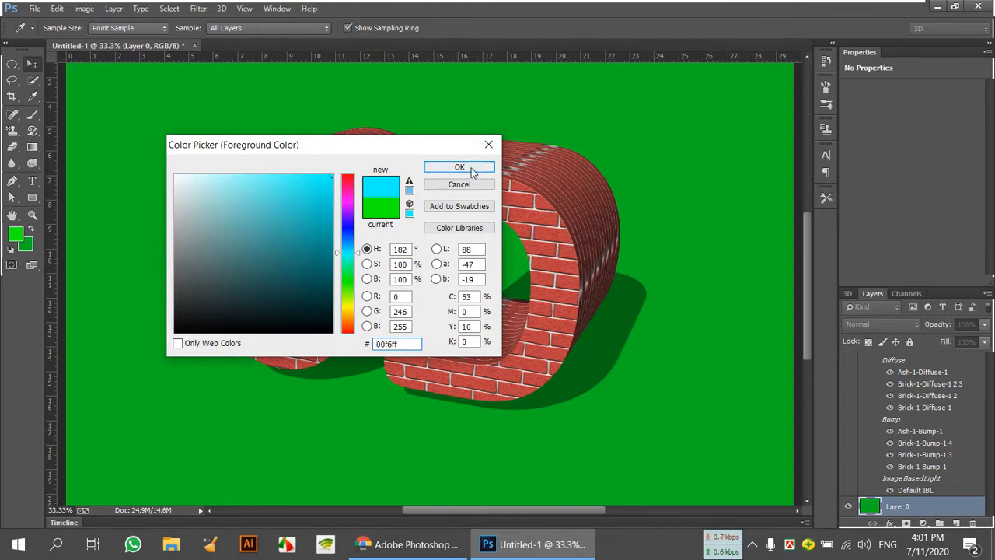
pyautogui.click(25, 245)
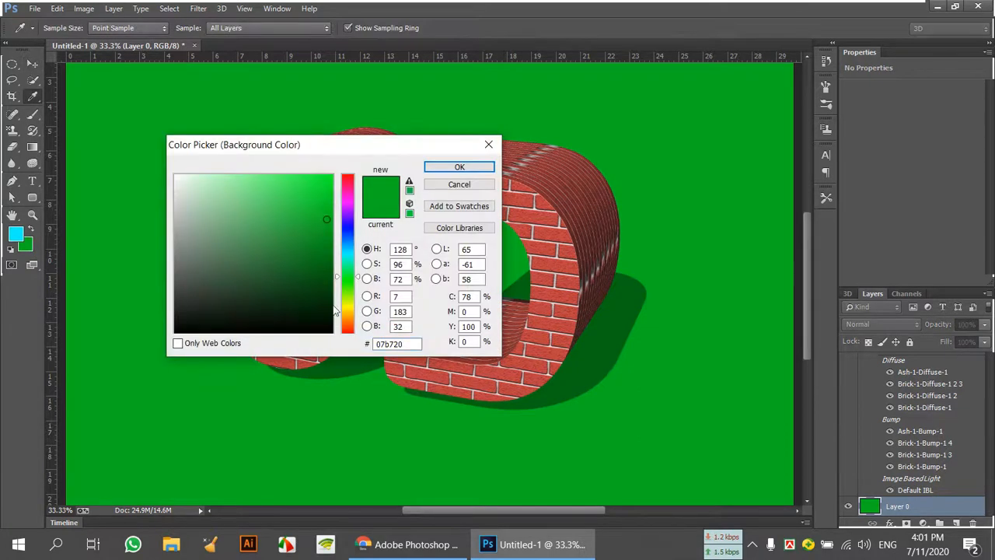
pyautogui.click(348, 307)
pyautogui.click(332, 175)
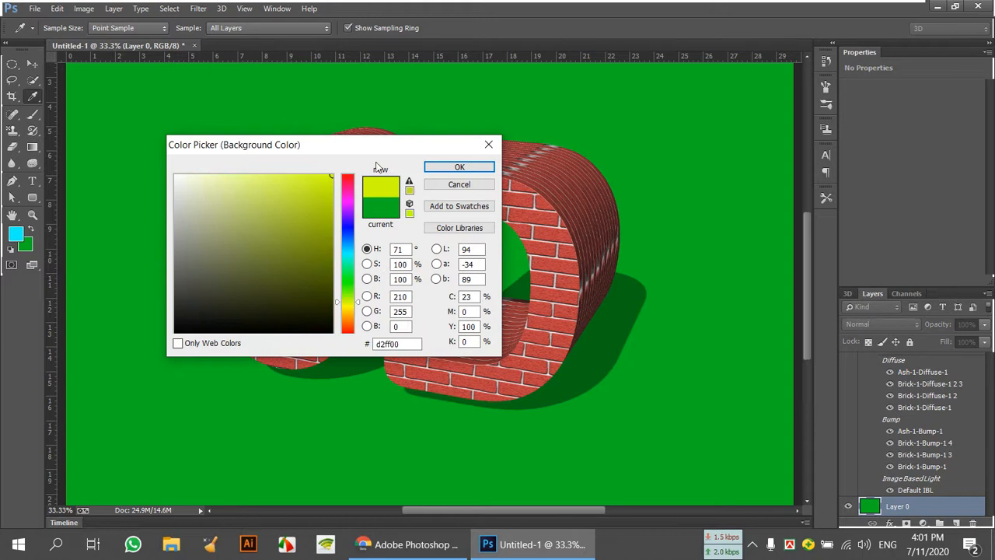
pyautogui.click(459, 166)
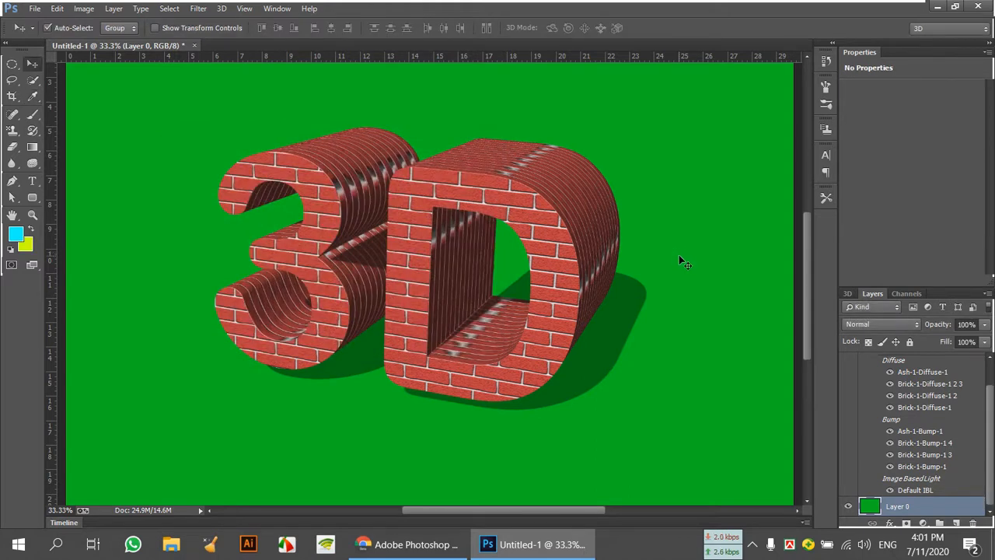
# - Try the yellow-green background colour as the fill of Layer 0, and fill the layer with the cyan foreground colour instead
pyautogui.hotkey('ctrl', 'BackSpace')
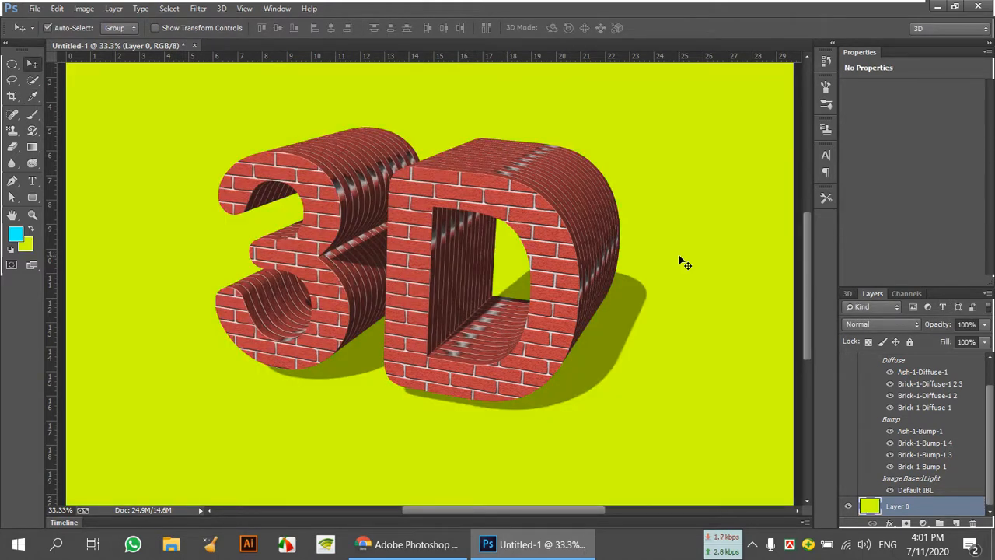
pyautogui.hotkey('alt', 'BackSpace')
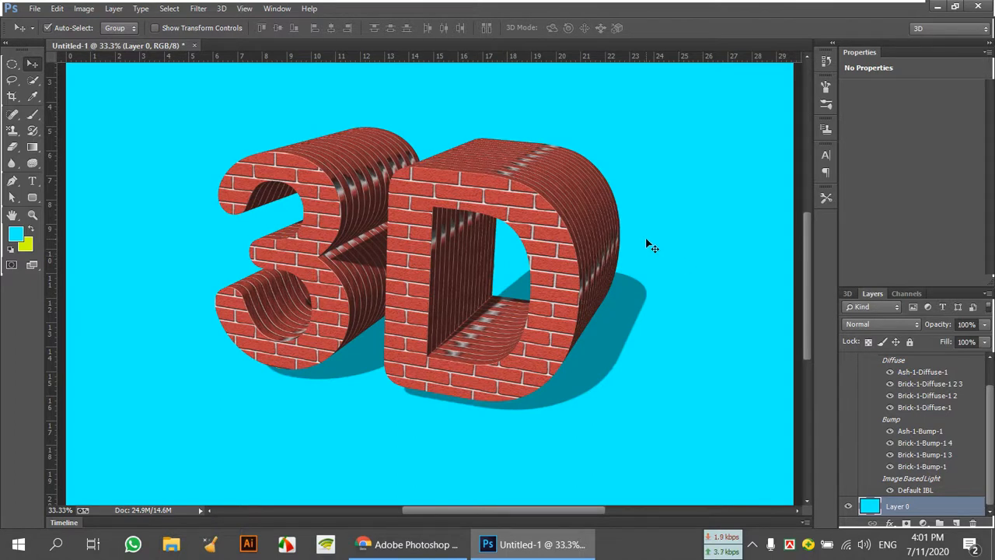
# - Save the artwork to the Desktop as a JPEG named "3d" with quality 12 (Maximum) and the Baseline ("Standard") format
pyautogui.click(34, 9)
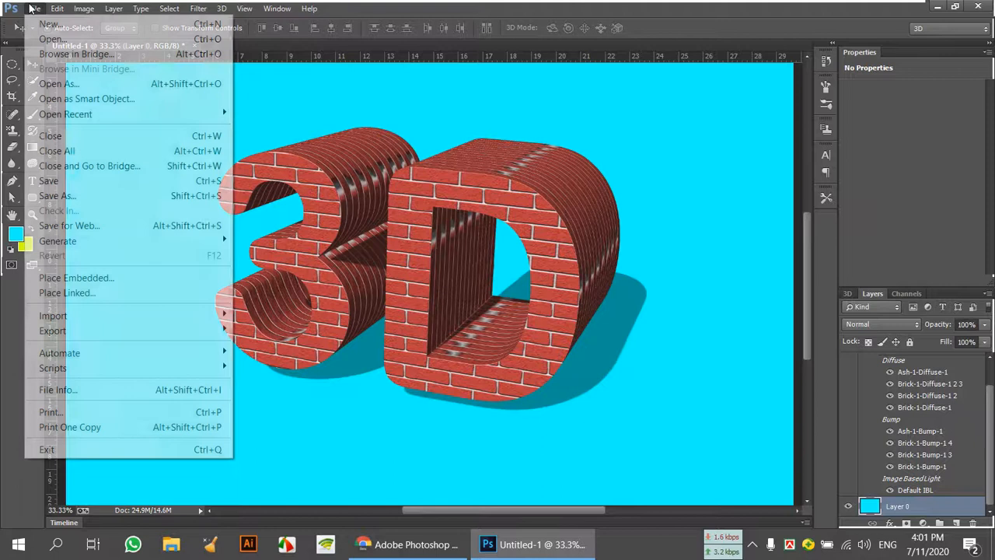
pyautogui.click(92, 198)
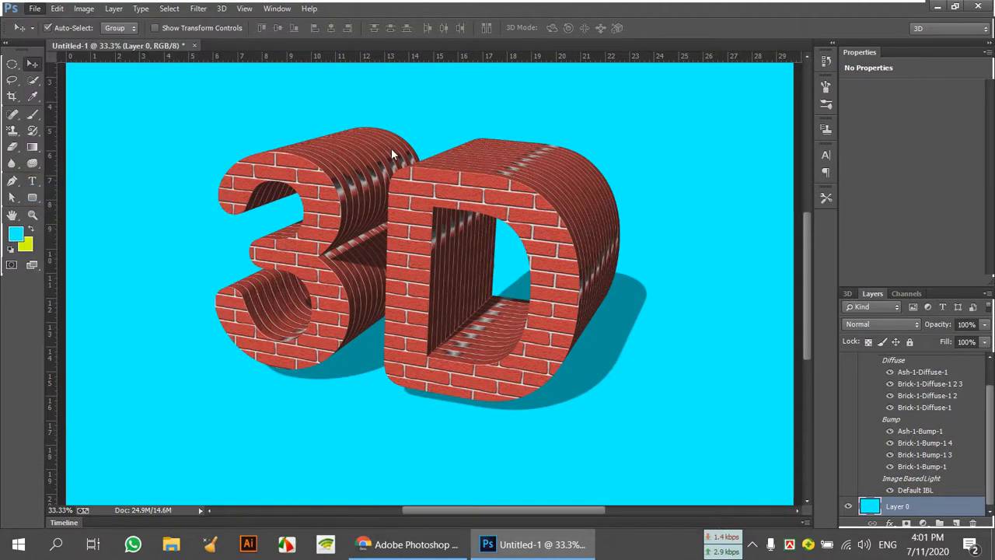
pyautogui.click(214, 375)
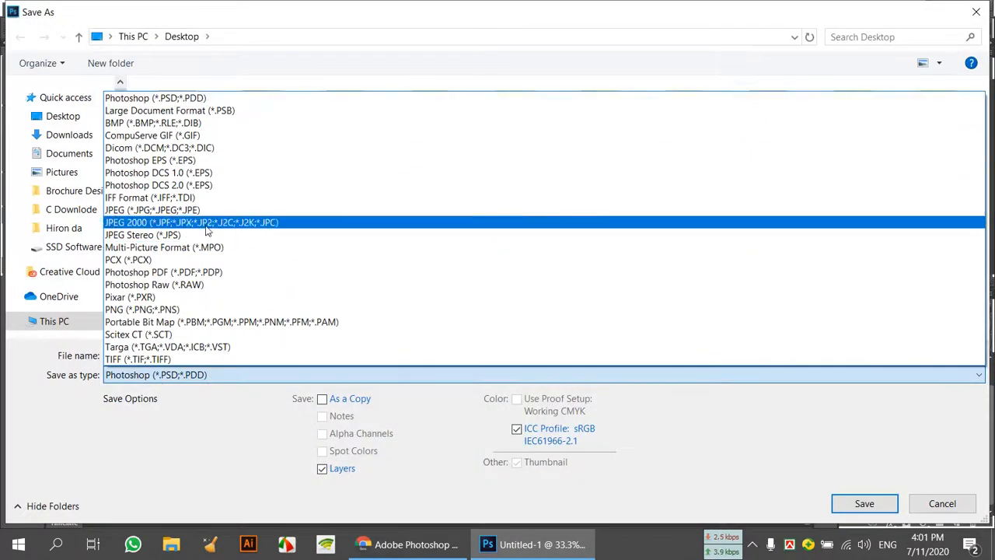
pyautogui.click(208, 211)
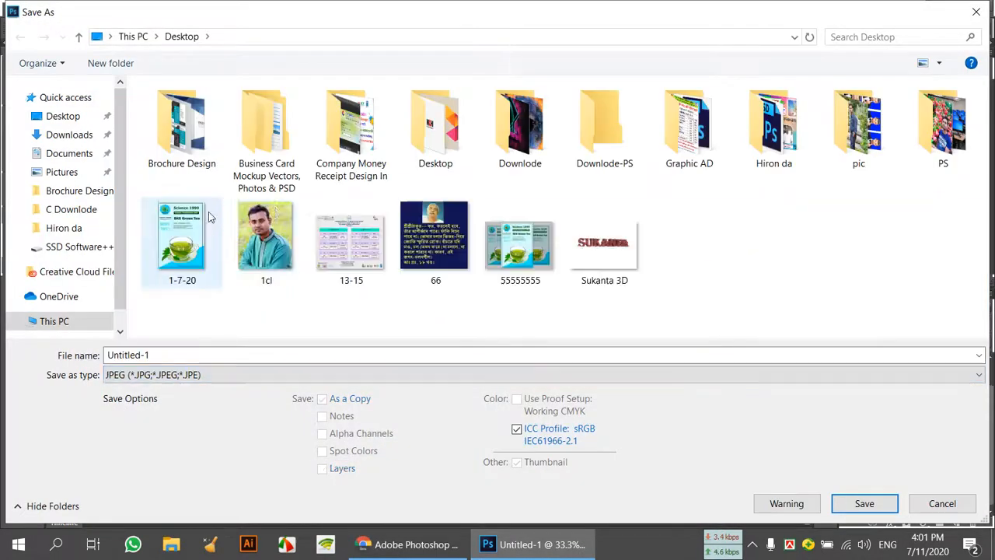
pyautogui.click(83, 117)
pyautogui.click(289, 354)
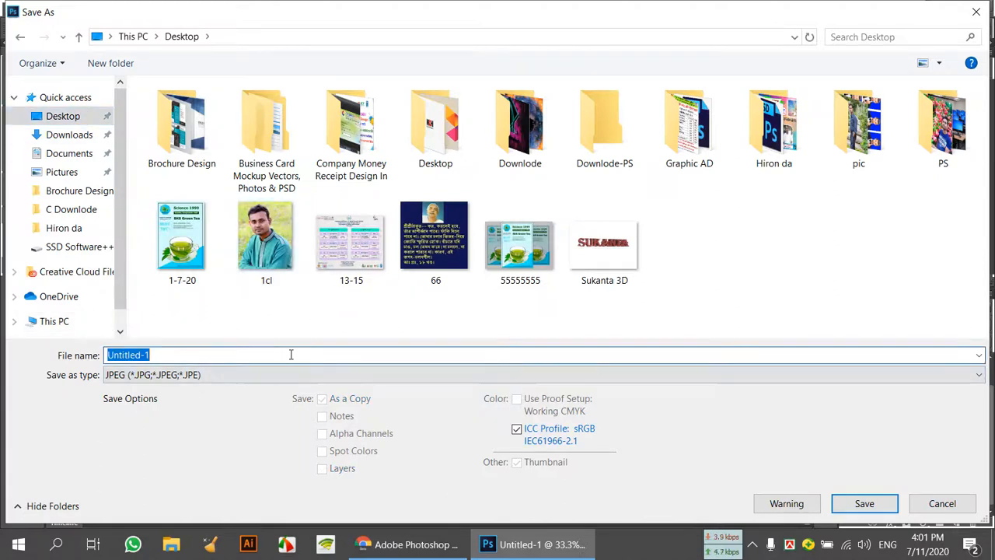
pyautogui.write('3d')
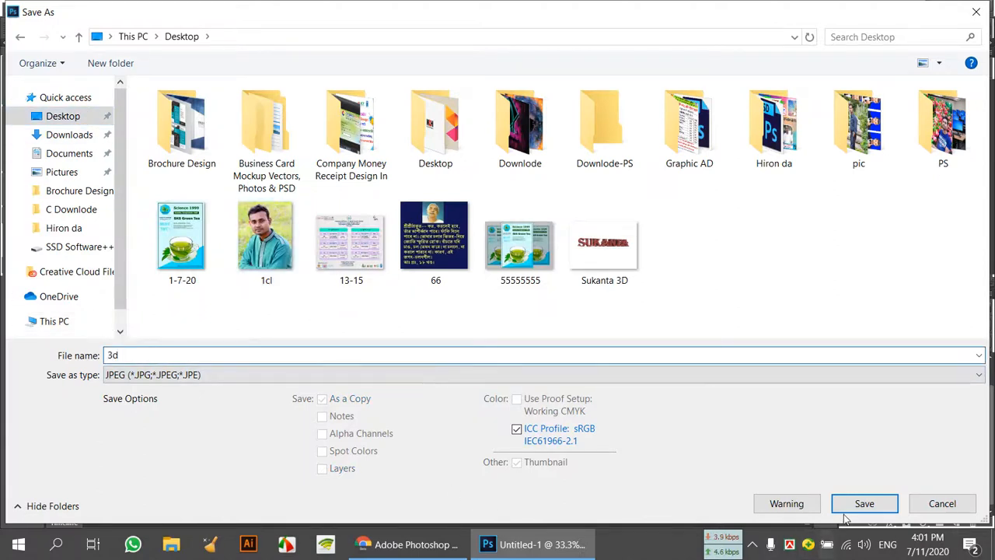
pyautogui.click(864, 503)
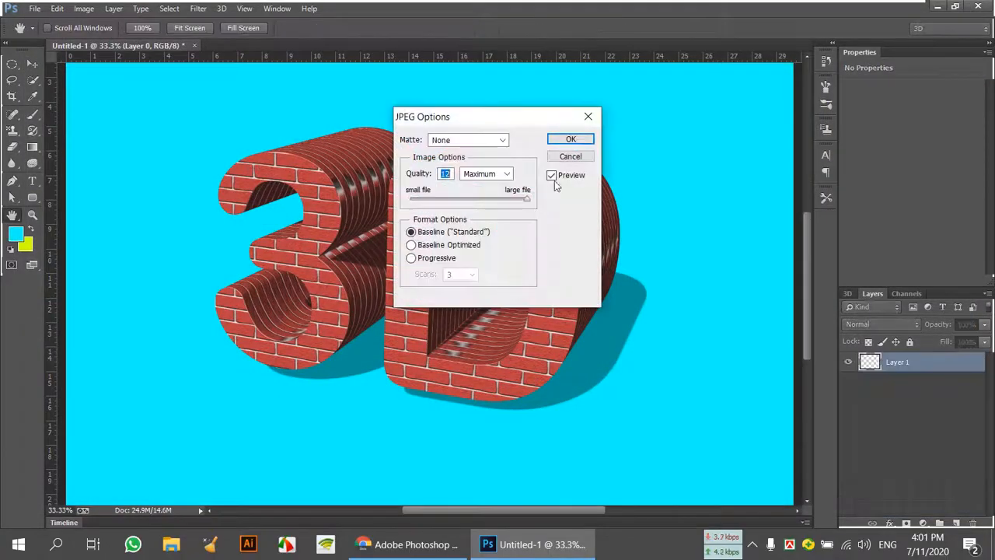
pyautogui.click(564, 140)
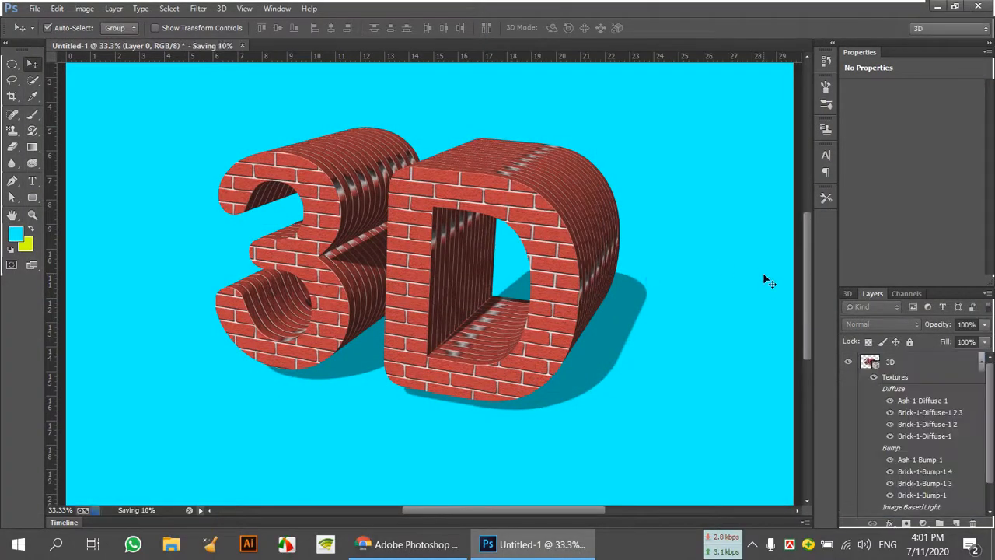
# - Minimize the editor, open 3d.jpg from the desktop in Photos, and inspect the brick texture and shadows up close
pyautogui.click(938, 6)
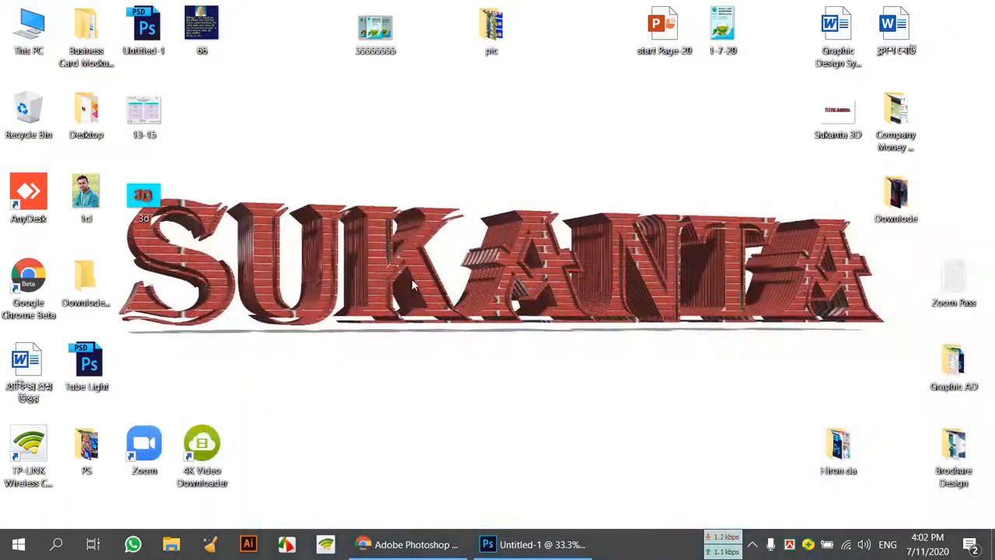
pyautogui.doubleClick(145, 192)
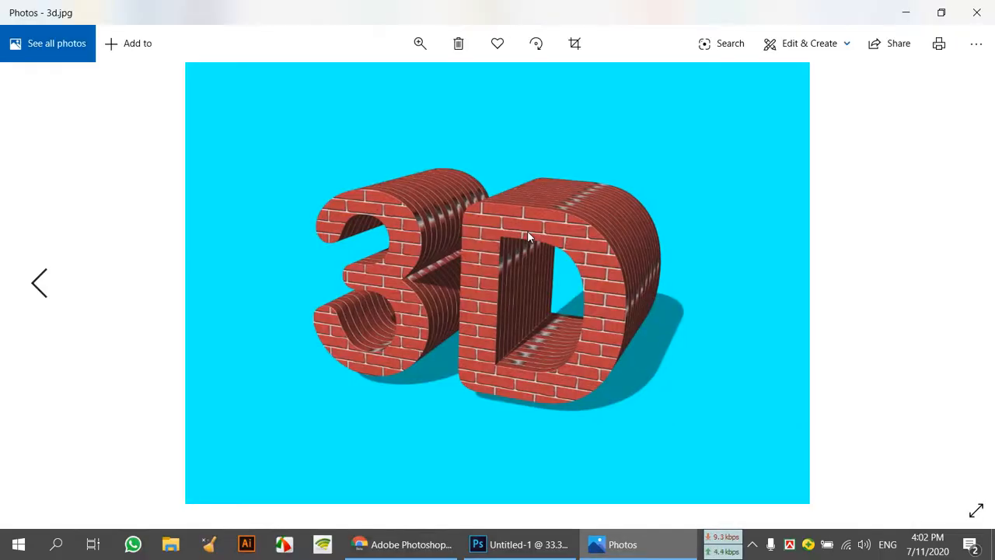
pyautogui.scroll(5, 528, 233)
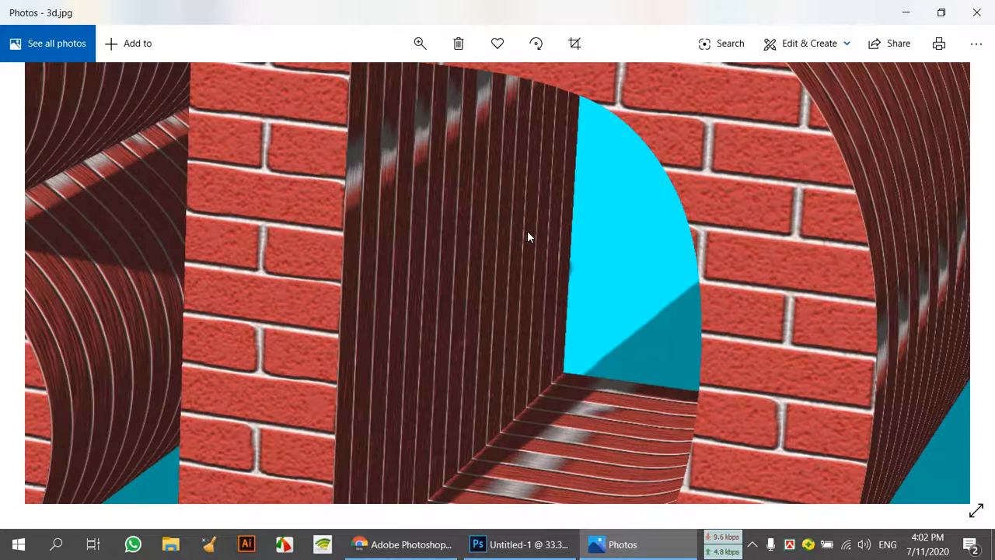
pyautogui.scroll(-5, 496, 228)
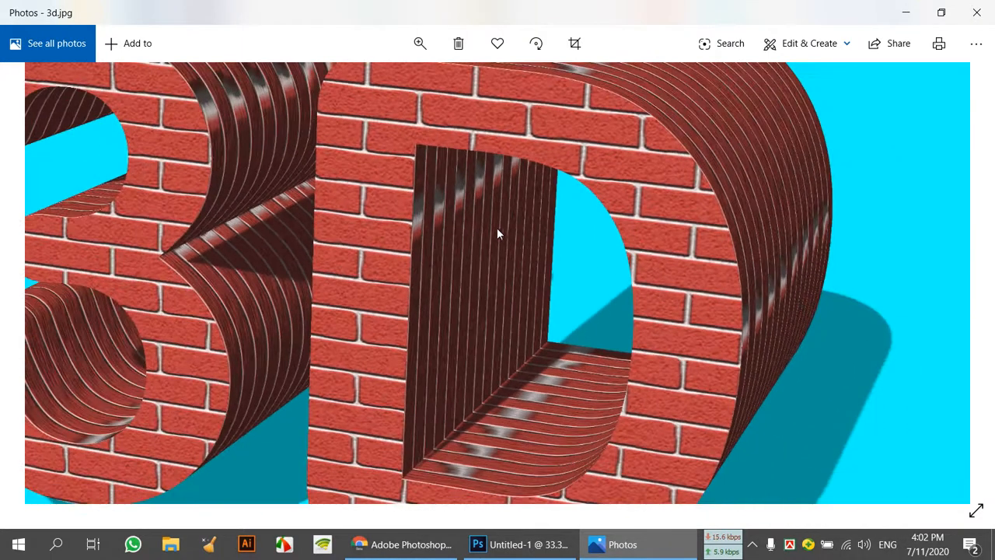
pyautogui.scroll(2, 509, 231)
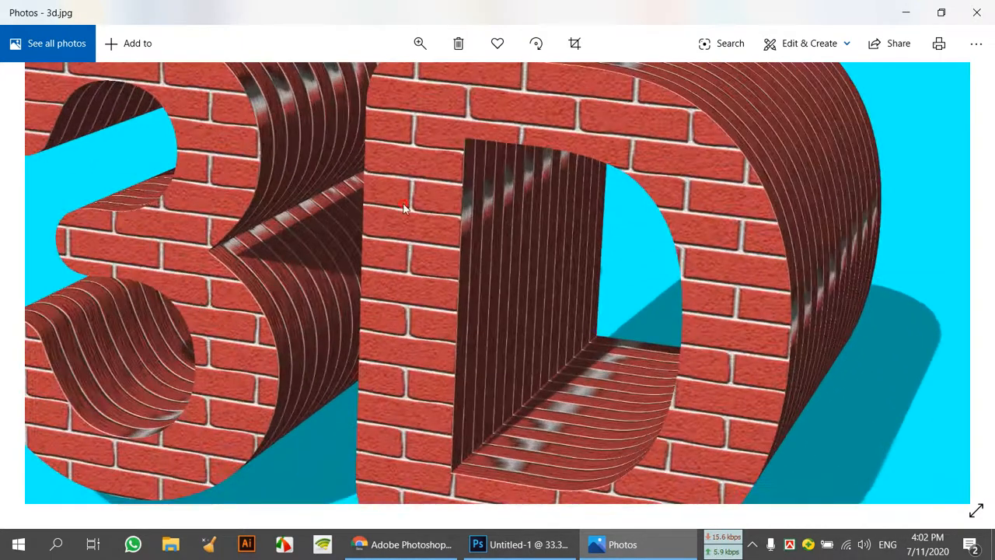
pyautogui.scroll(-5, 403, 207)
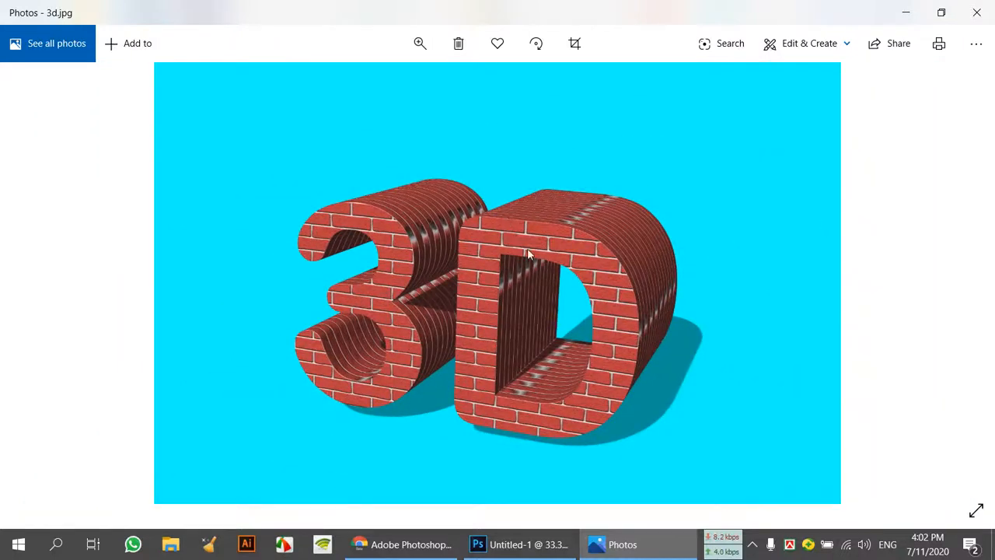
pyautogui.scroll(1, 532, 255)
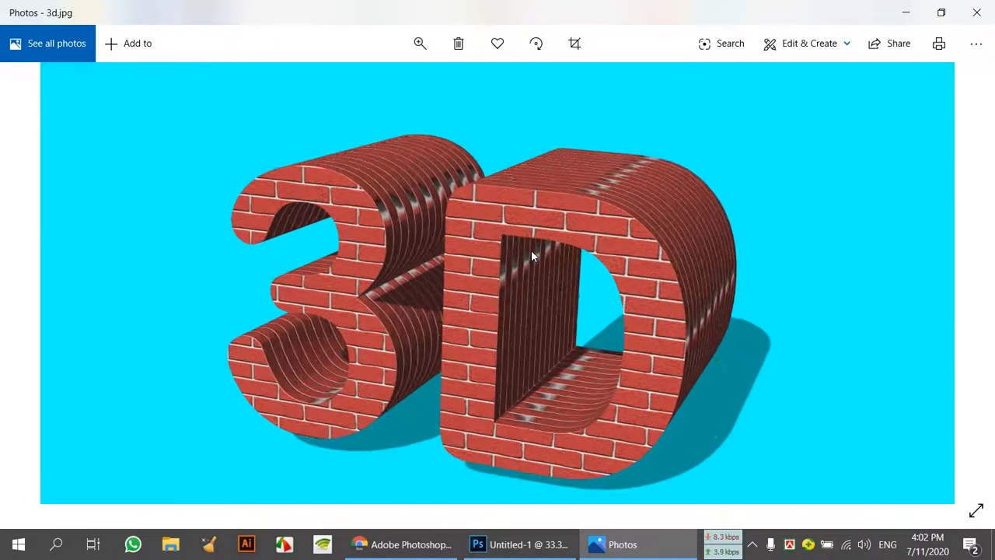